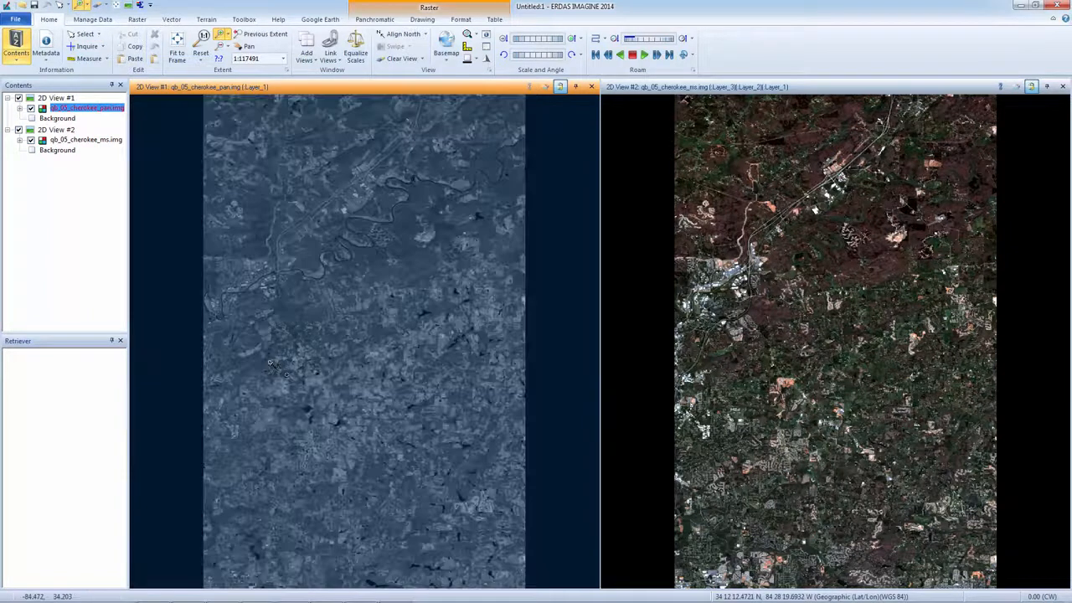
- Inspect the linked panchromatic and multispectral Cherokee images at close range around the winding housing development, and return to full extent
{"action": "left_click_drag", "start_coordinate": [269, 362], "coordinate": [414, 484]}
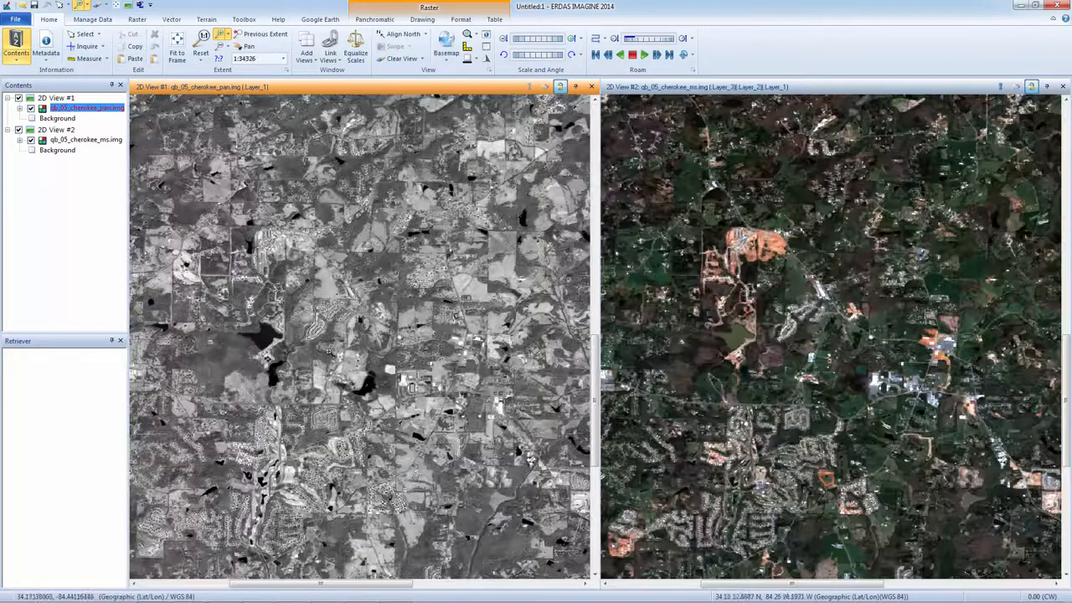
{"action": "left_click_drag", "start_coordinate": [285, 272], "coordinate": [386, 373]}
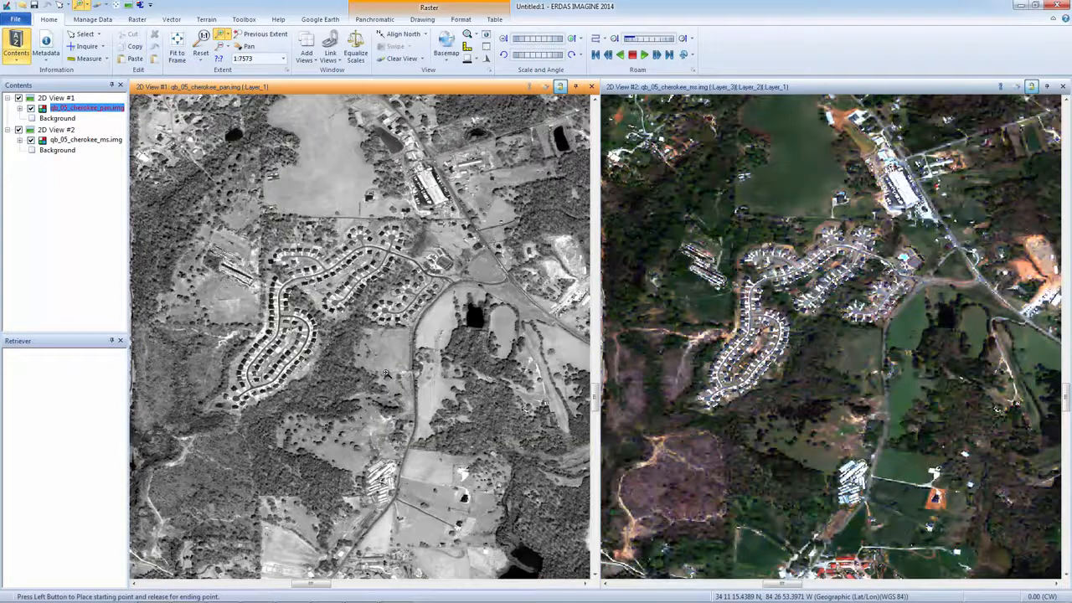
{"action": "left_click", "coordinate": [174, 62]}
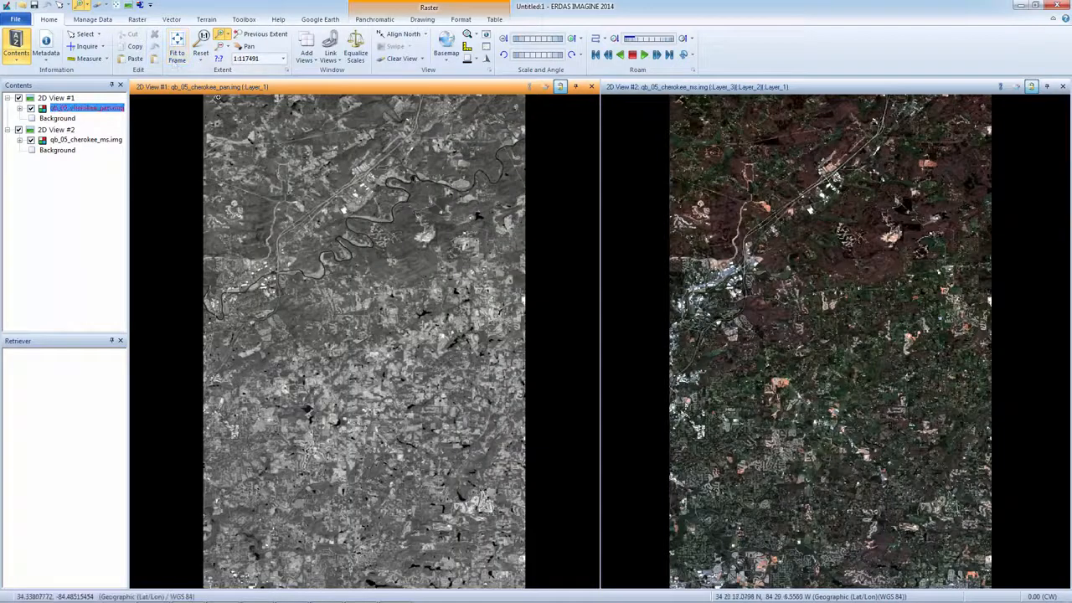
- Clear the loaded images and replace both 2D views with a blank Spatial Model Editor
{"action": "left_click", "coordinate": [1063, 86]}
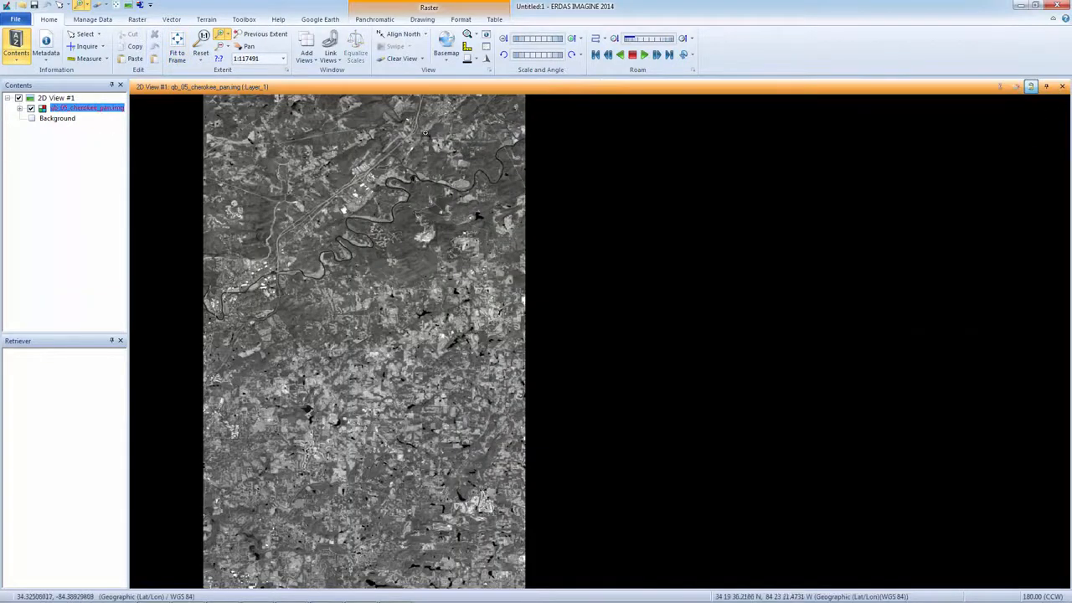
{"action": "left_click", "coordinate": [401, 60]}
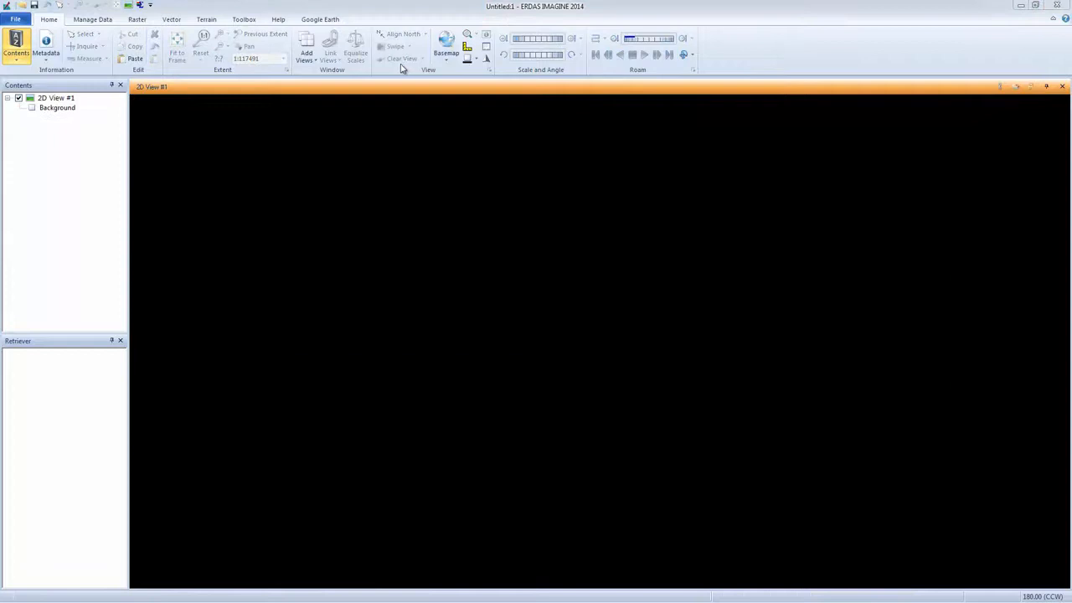
{"action": "left_click", "coordinate": [245, 22]}
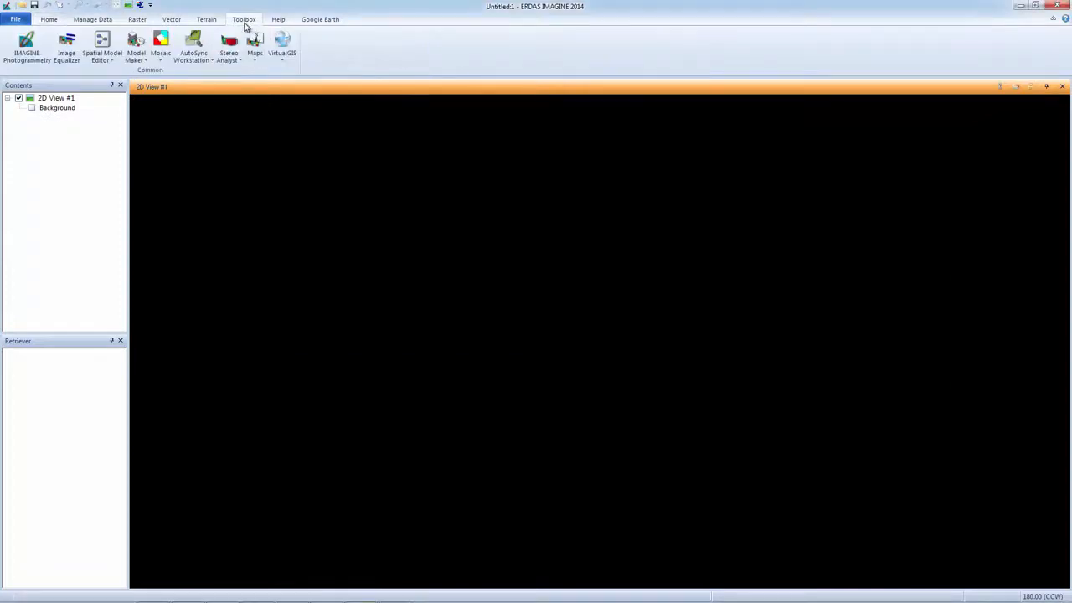
{"action": "left_click", "coordinate": [105, 59]}
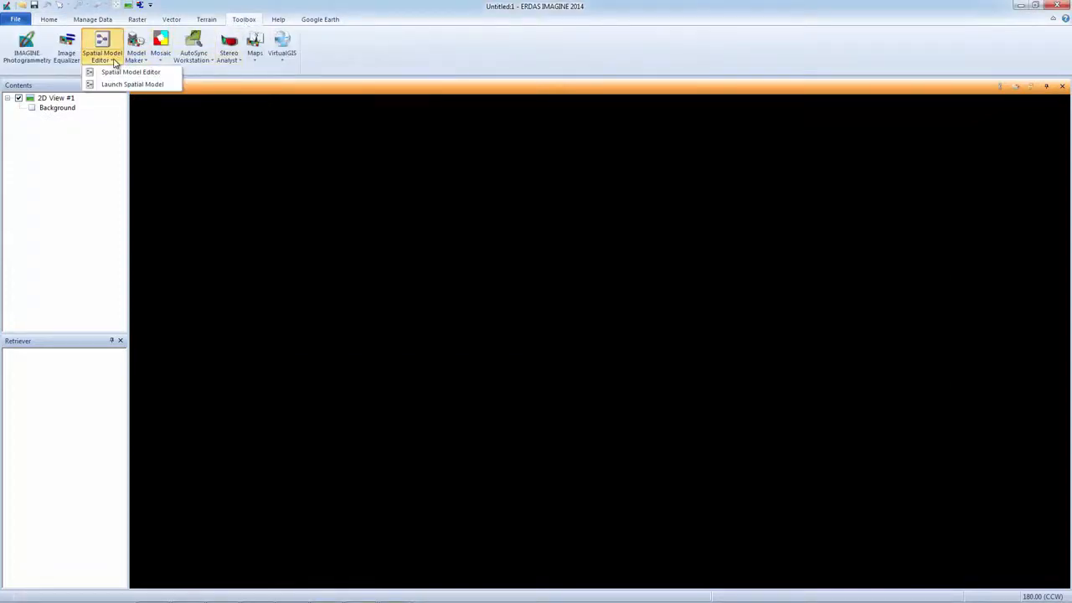
{"action": "left_click", "coordinate": [115, 75]}
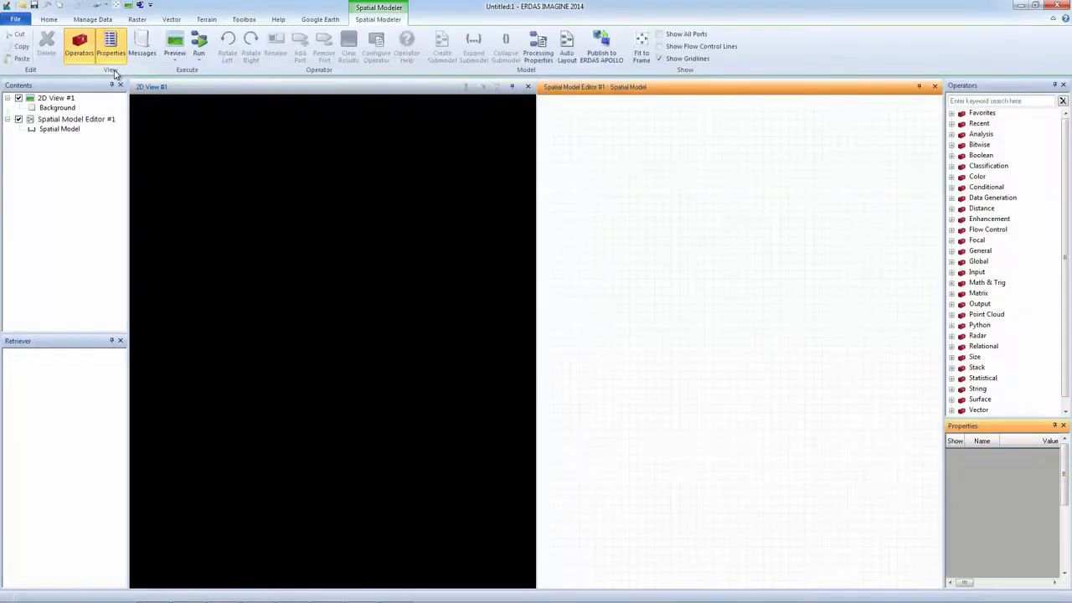
{"action": "left_click", "coordinate": [528, 87]}
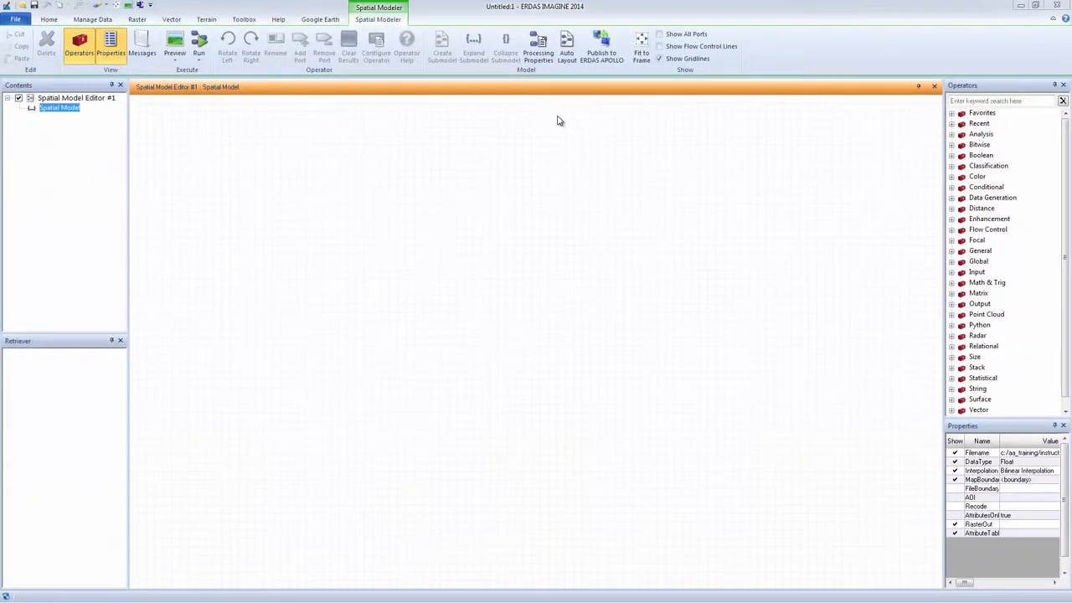
- Add a Raster Input operator to the model and assign qb_05_cherokee_pan.img as its file
{"action": "left_click", "coordinate": [952, 274]}
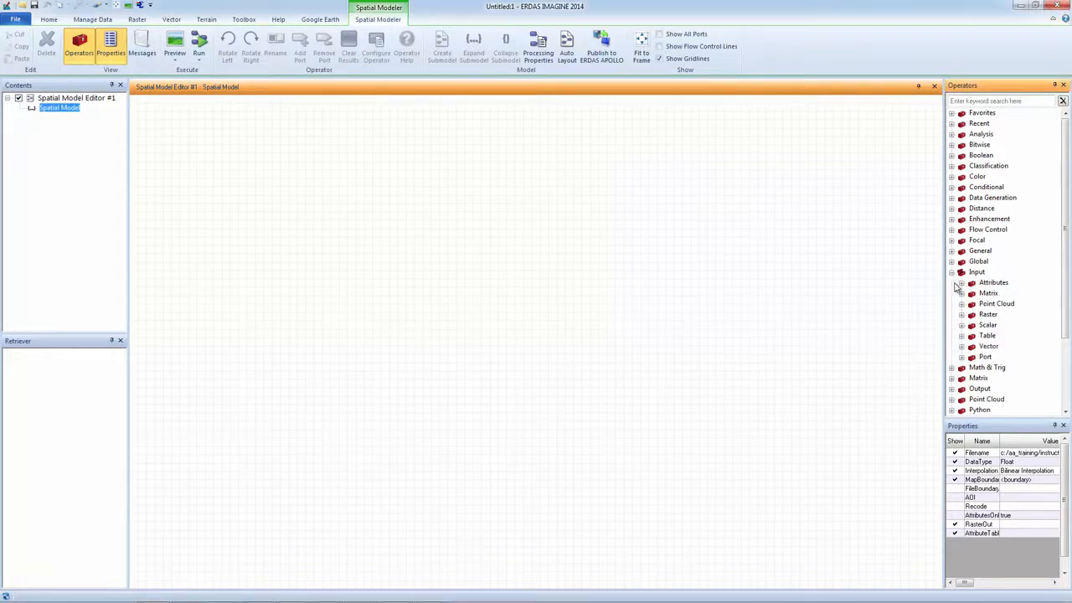
{"action": "left_click", "coordinate": [962, 315]}
{"action": "left_click_drag", "start_coordinate": [1001, 329], "coordinate": [238, 204]}
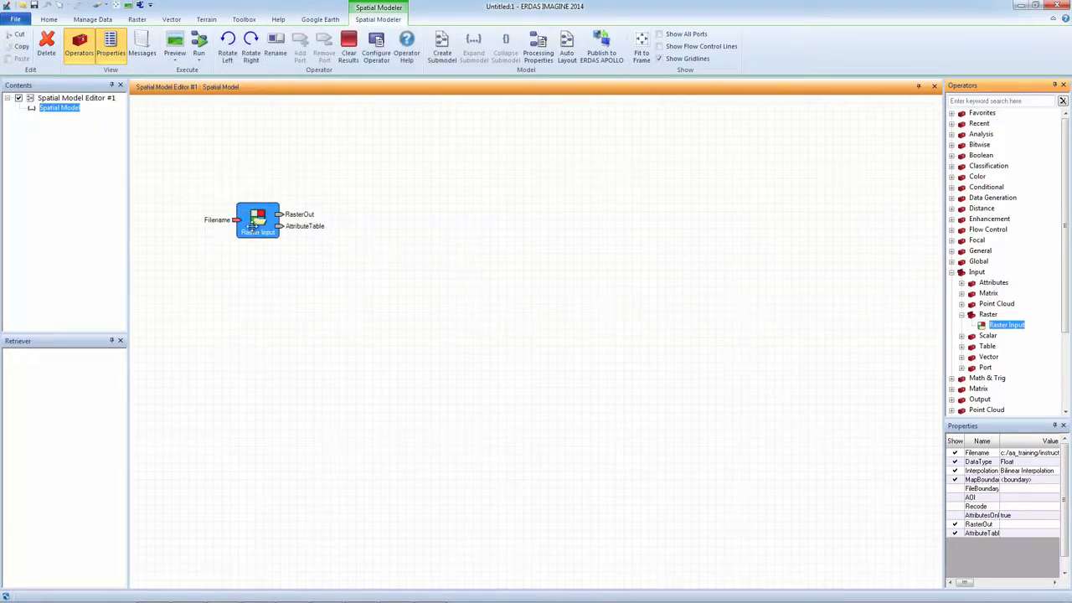
{"action": "double_click", "coordinate": [254, 231]}
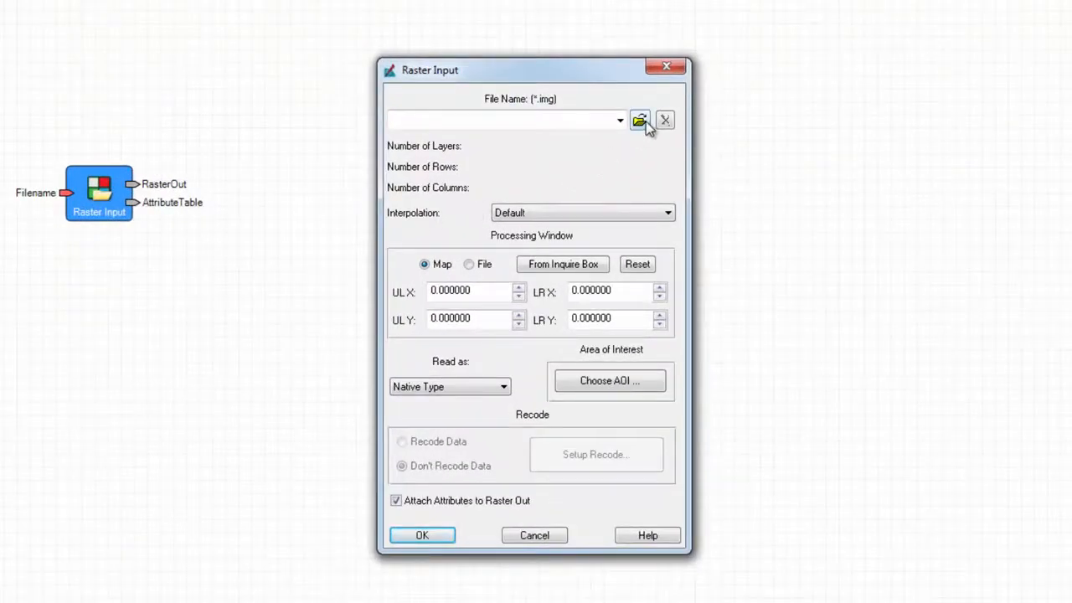
{"action": "left_click", "coordinate": [641, 122]}
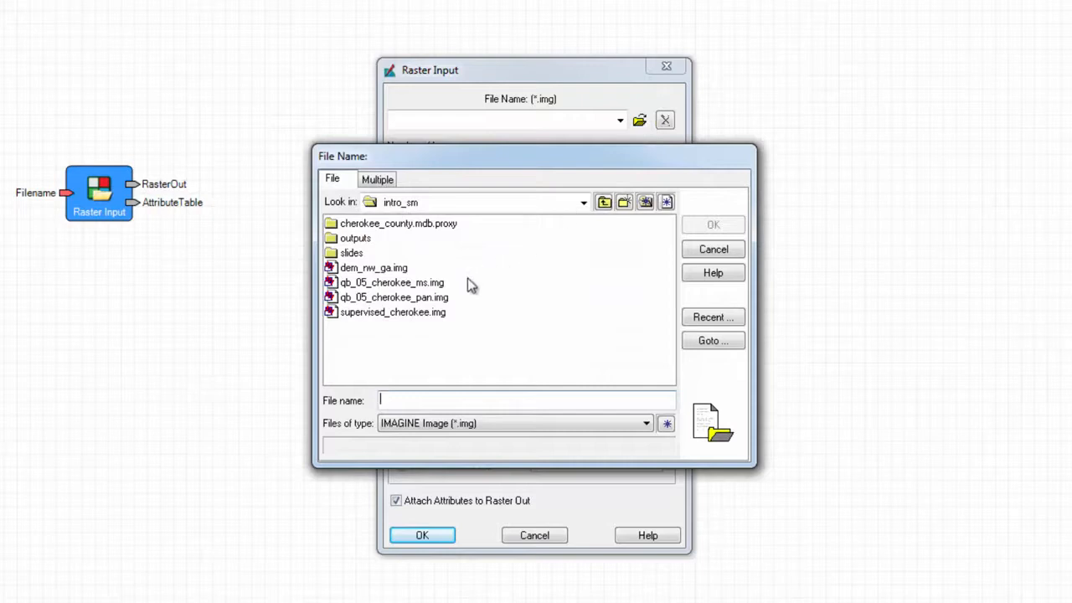
{"action": "left_click", "coordinate": [426, 299]}
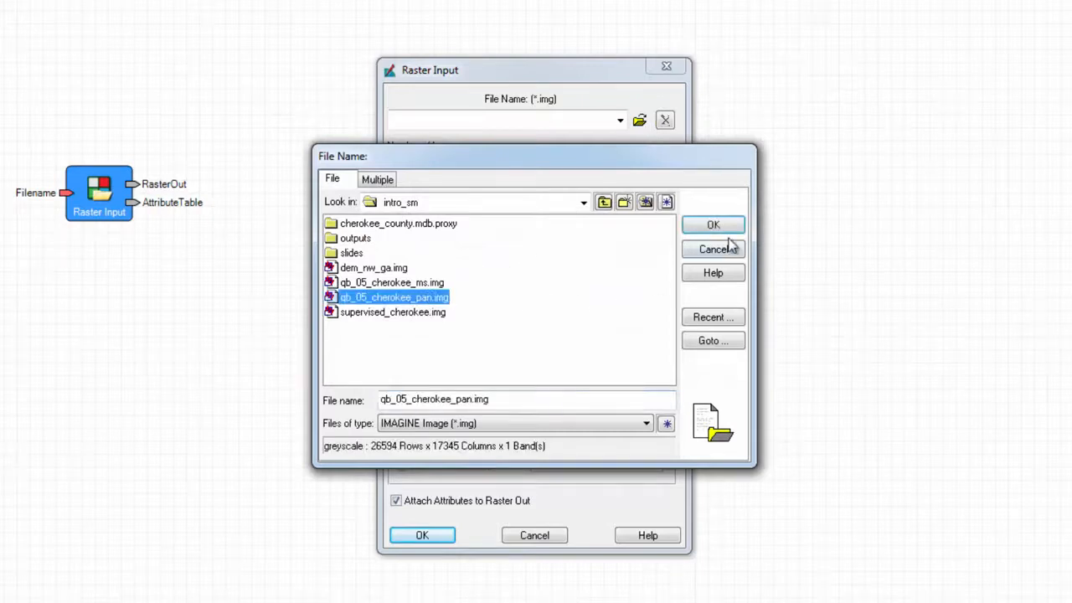
{"action": "left_click", "coordinate": [734, 227]}
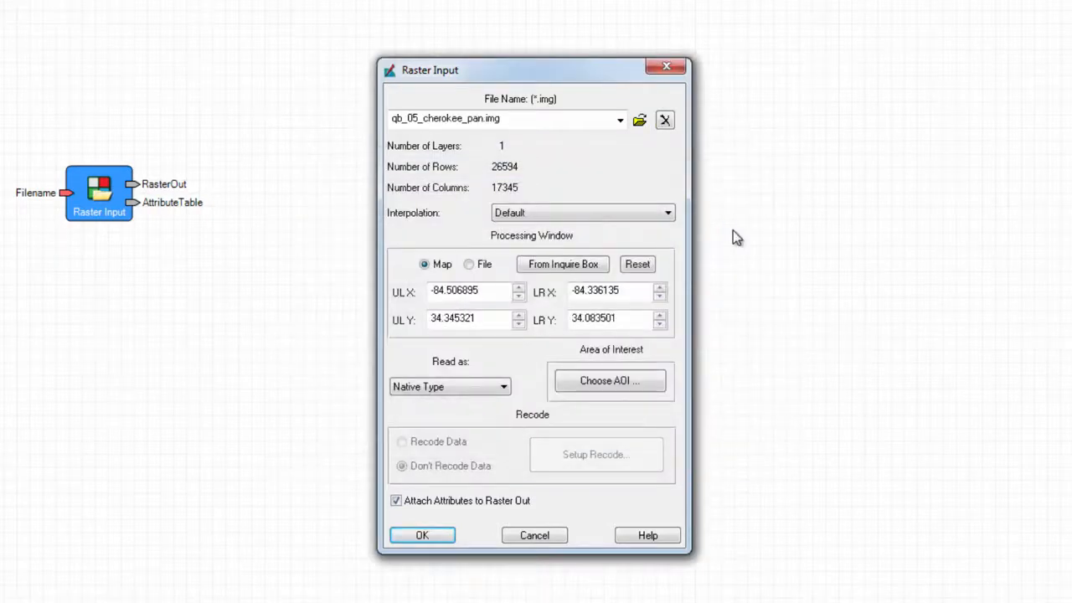
- Set the raster input's interpolation to Bilinear Interpolation and have its data read as Float
{"action": "left_click", "coordinate": [668, 212]}
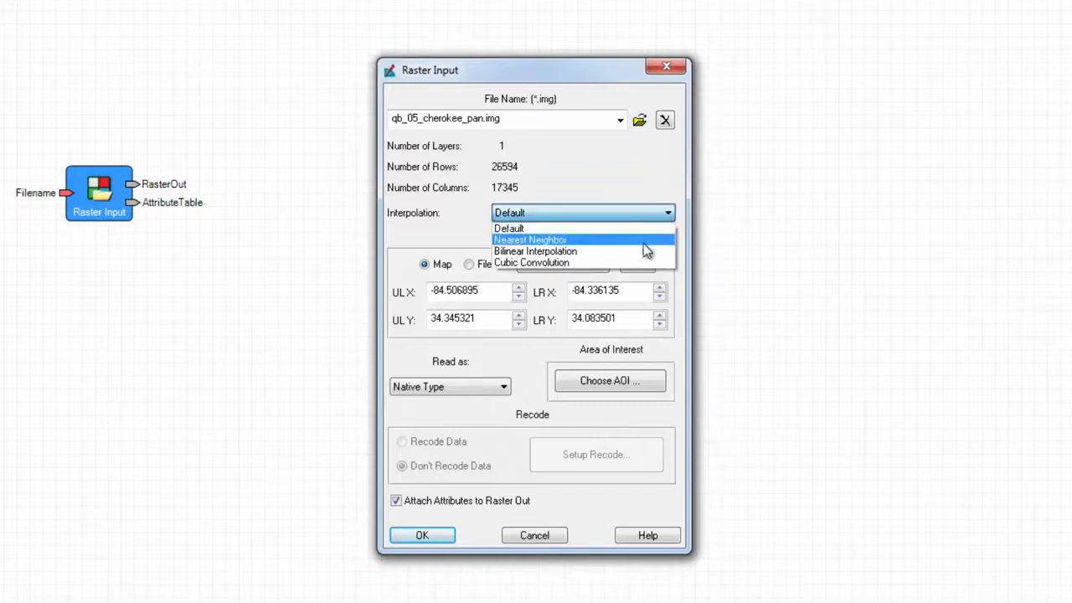
{"action": "left_click", "coordinate": [642, 250]}
{"action": "left_click", "coordinate": [502, 386]}
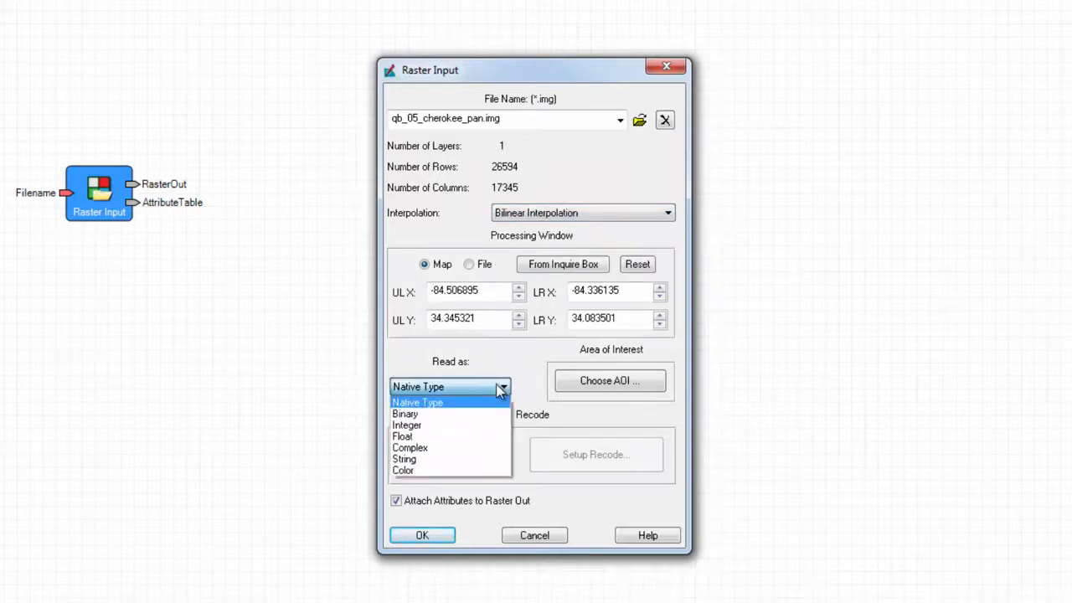
{"action": "left_click", "coordinate": [493, 434]}
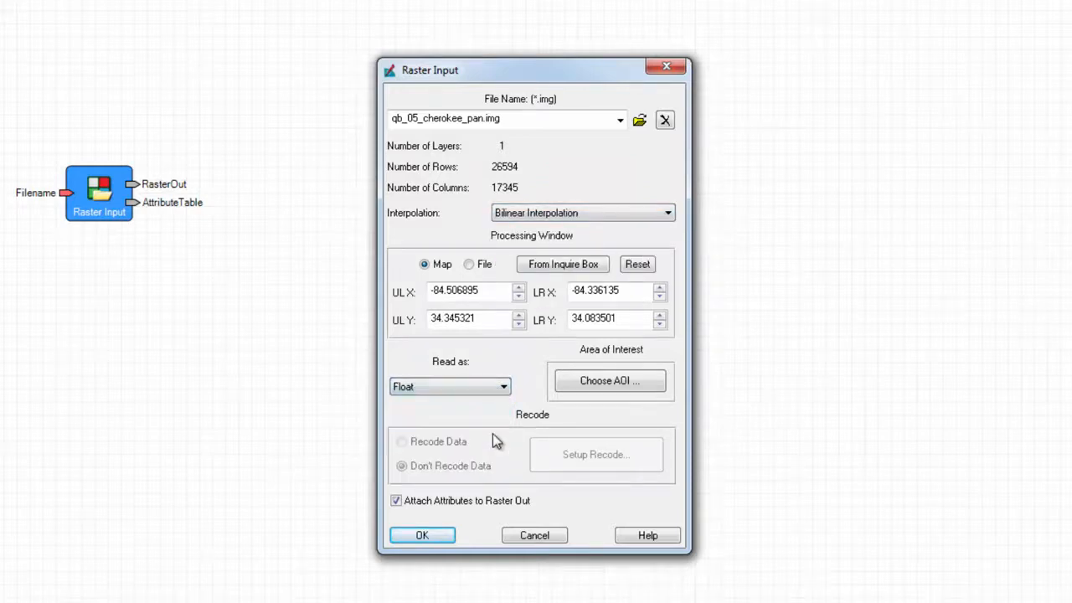
{"action": "left_click", "coordinate": [423, 535]}
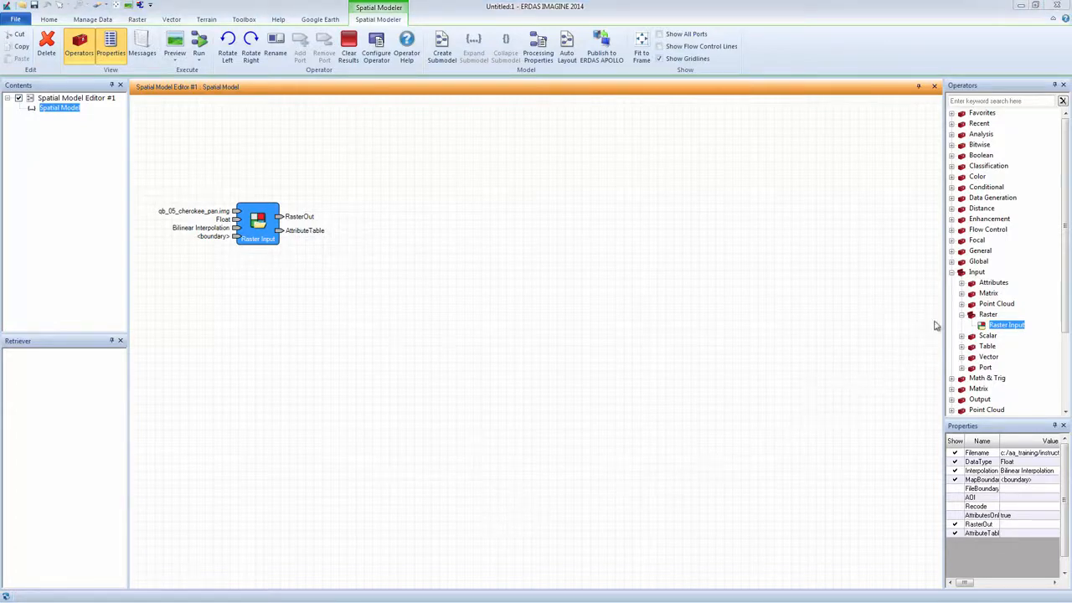
- Add a Kernel Matrix Input operator below the raster input and load the 7x7 Low Pass kernel from default.klb
{"action": "left_click", "coordinate": [961, 294]}
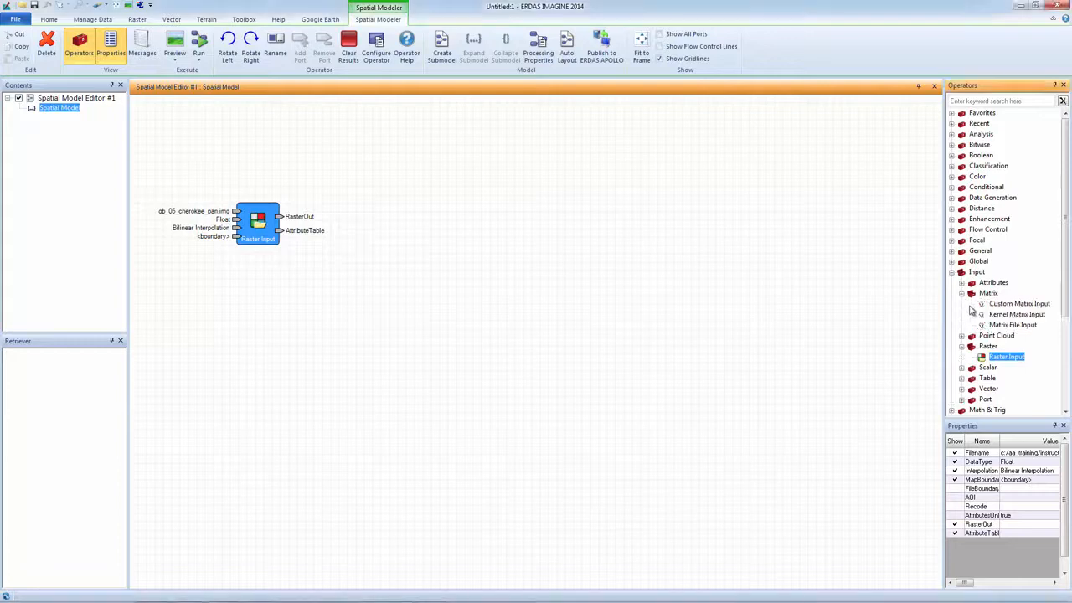
{"action": "left_click_drag", "start_coordinate": [1005, 317], "coordinate": [250, 302]}
{"action": "double_click", "coordinate": [249, 302]}
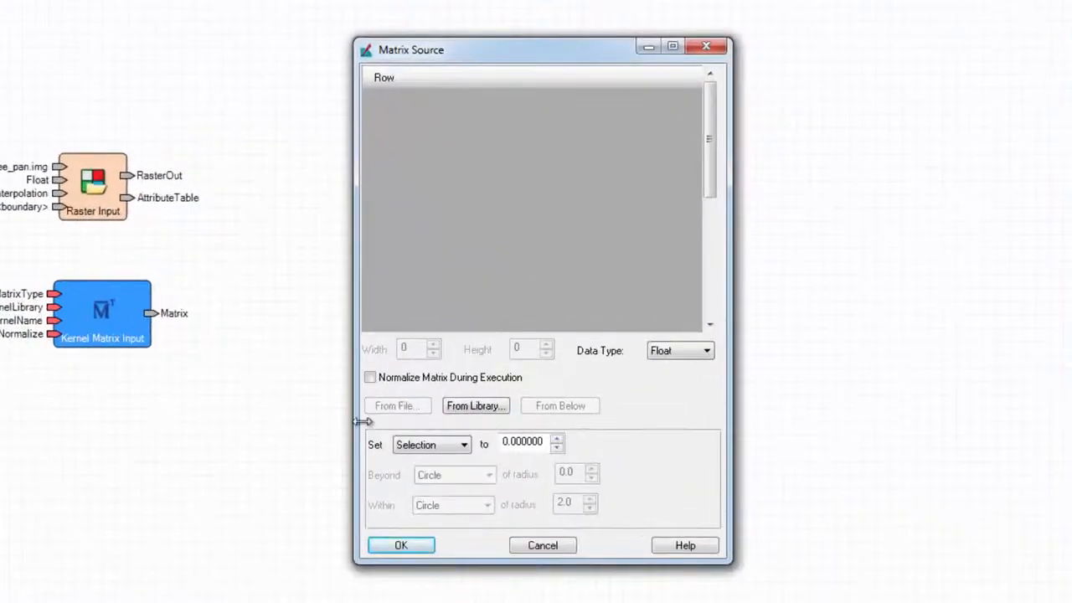
{"action": "left_click", "coordinate": [474, 410]}
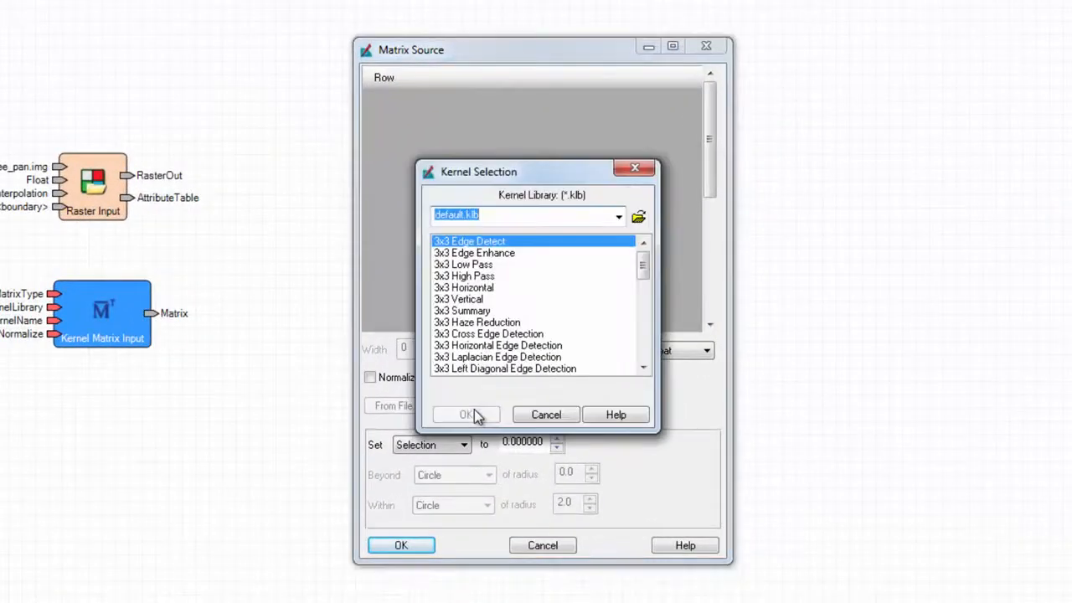
{"action": "left_click_drag", "start_coordinate": [643, 268], "coordinate": [647, 318]}
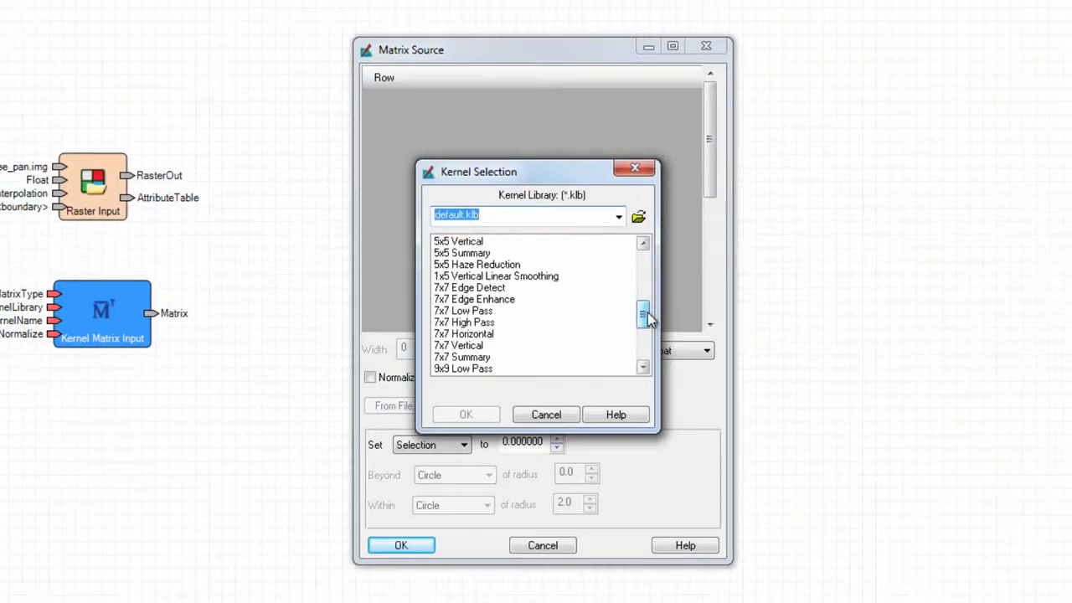
{"action": "left_click", "coordinate": [496, 311]}
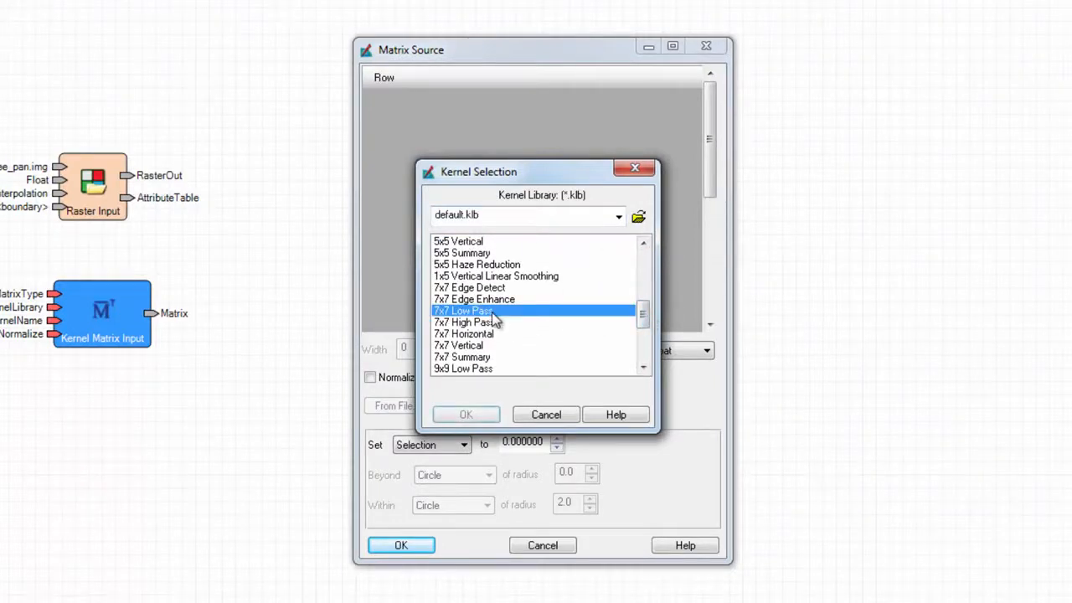
{"action": "left_click", "coordinate": [489, 414]}
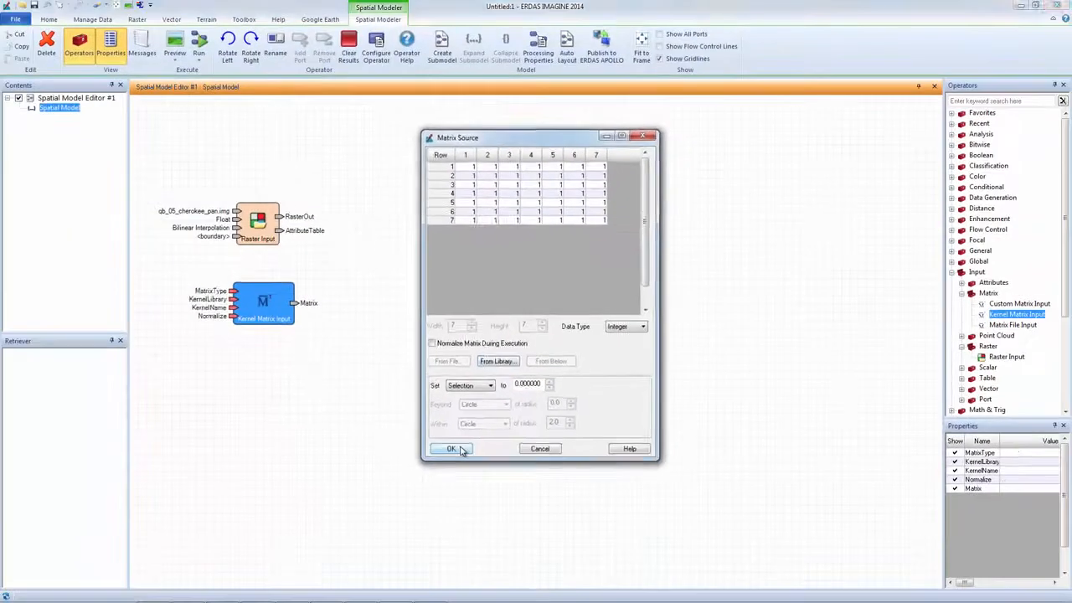
{"action": "left_click", "coordinate": [452, 449]}
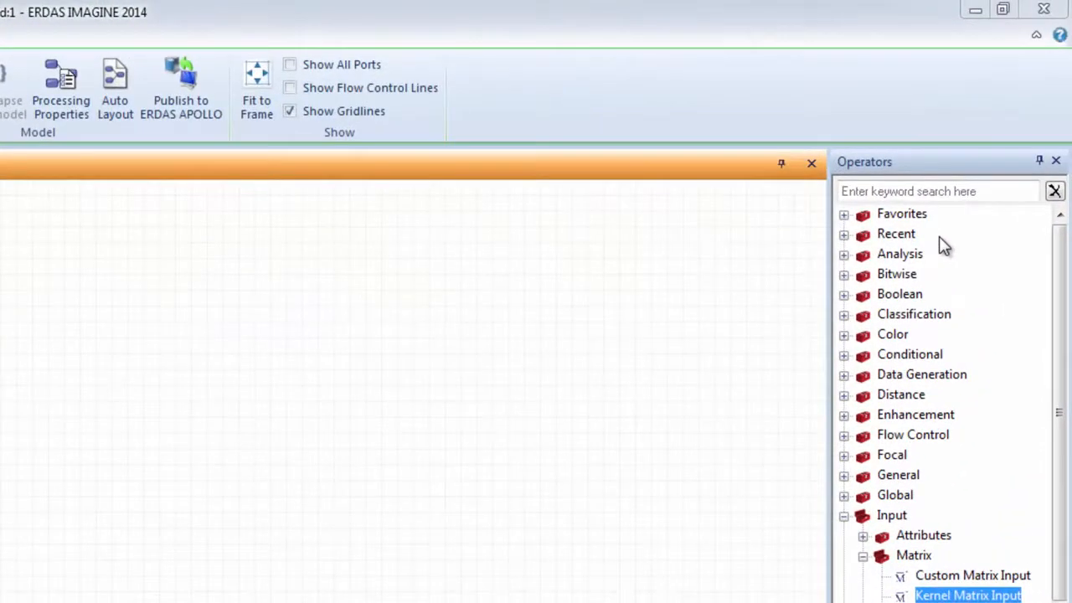
- Search the operators for "Con", place a Convolve operator to the right of the two inputs, and clear the search
{"action": "left_click", "coordinate": [964, 194]}
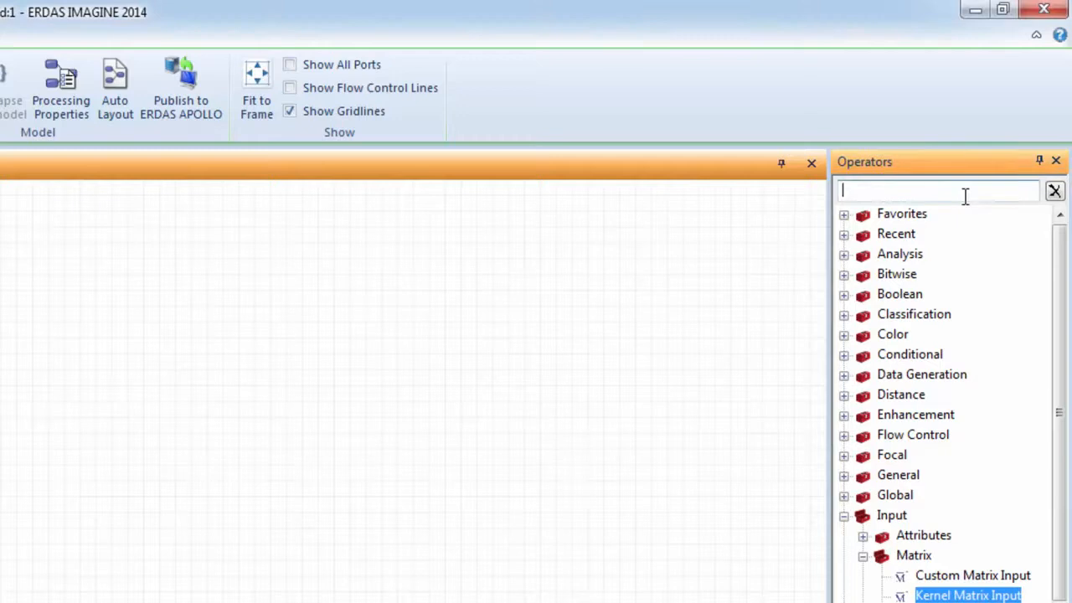
{"action": "type", "text": "Con"}
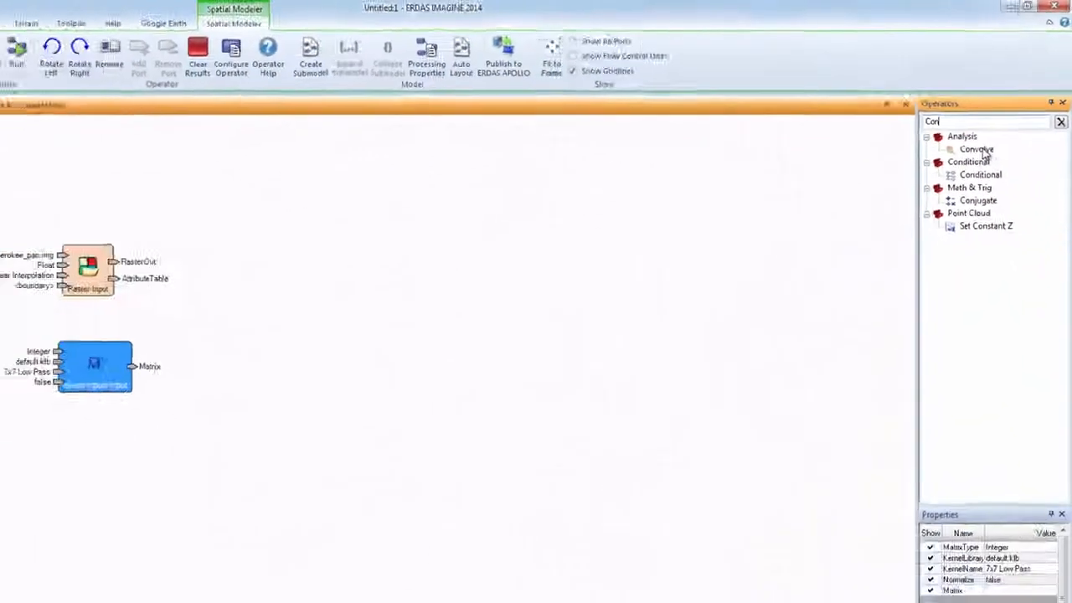
{"action": "left_click_drag", "start_coordinate": [977, 149], "coordinate": [531, 273]}
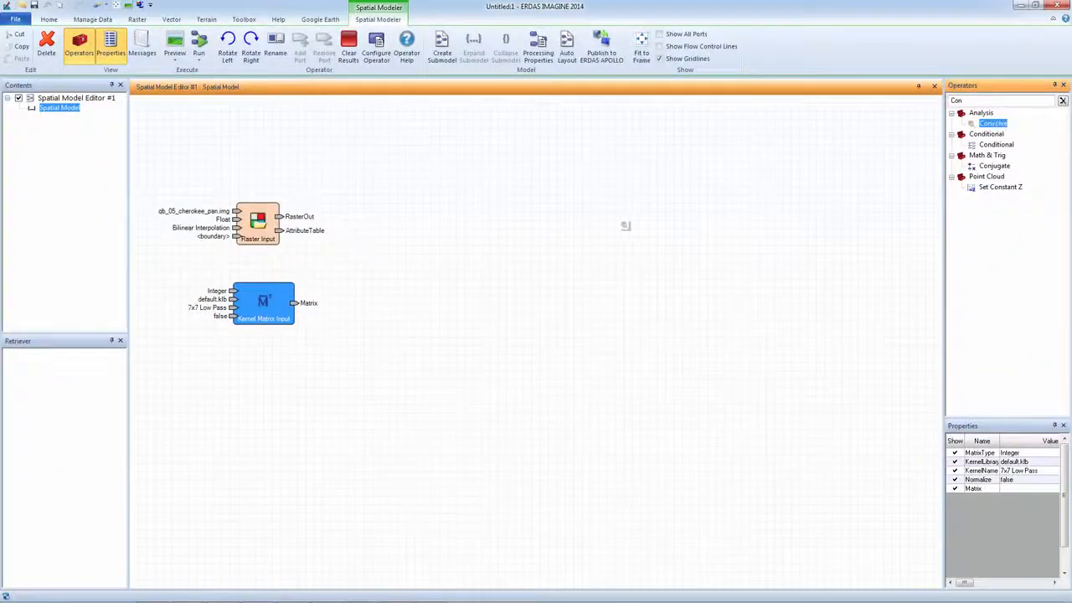
{"action": "left_click_drag", "start_coordinate": [452, 233], "coordinate": [382, 264]}
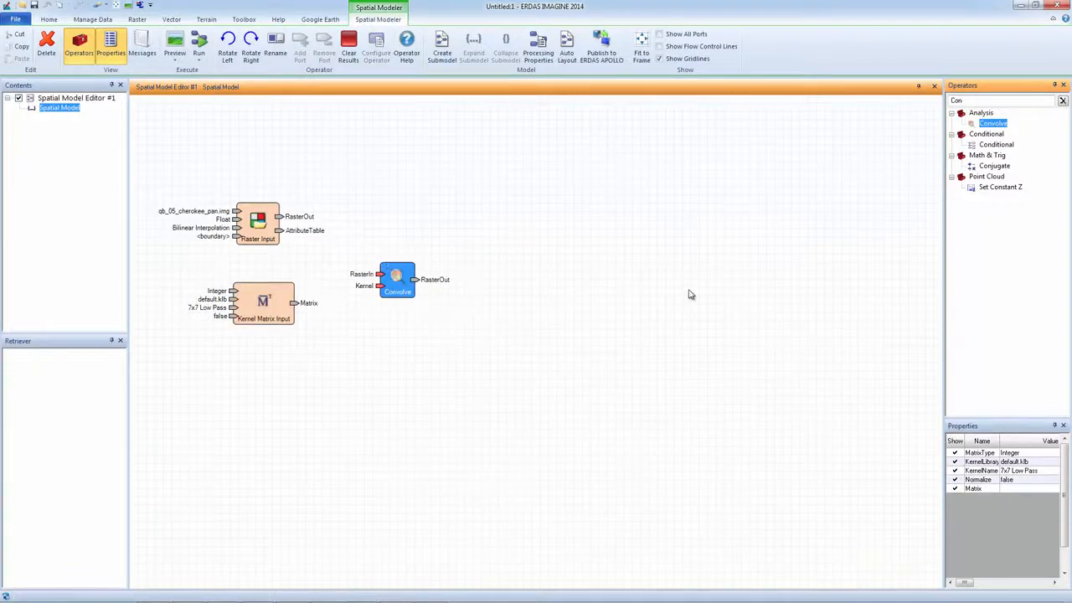
{"action": "left_click", "coordinate": [1062, 101]}
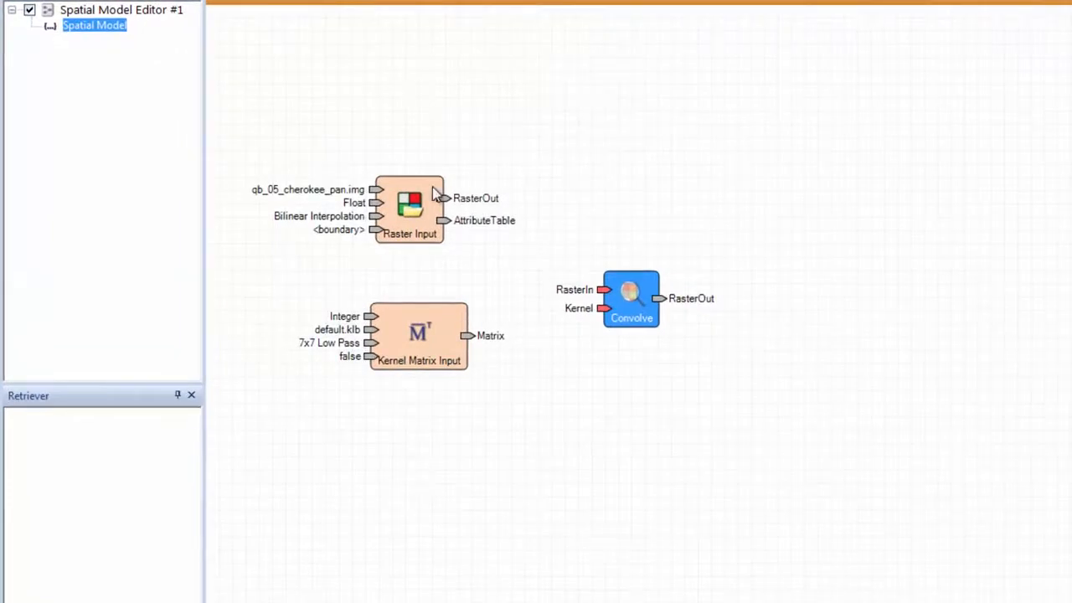
- Connect the raster input's RasterOut to Convolve's RasterIn and the kernel's Matrix output to Convolve's Kernel port
{"action": "left_click_drag", "start_coordinate": [442, 201], "coordinate": [605, 290]}
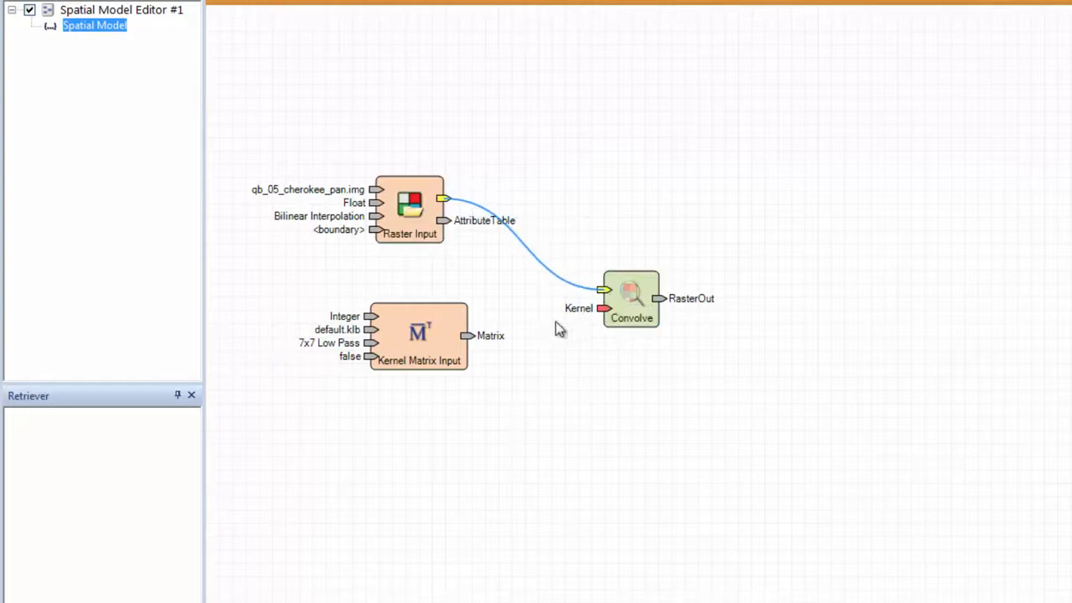
{"action": "left_click_drag", "start_coordinate": [469, 336], "coordinate": [605, 310]}
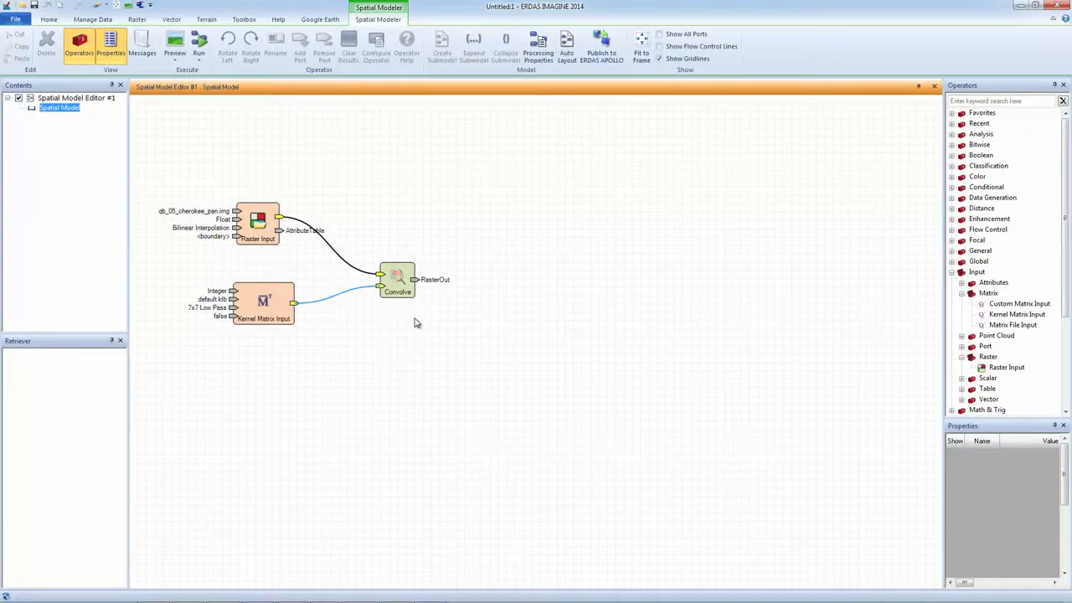
{"action": "left_click", "coordinate": [414, 318]}
- Add a Divide operator from the Math & Trig operators, placed above and to the right of Convolve
{"action": "left_click_drag", "start_coordinate": [1064, 285], "coordinate": [1061, 380]}
{"action": "left_click", "coordinate": [953, 272]}
{"action": "left_click_drag", "start_coordinate": [1065, 248], "coordinate": [1065, 298]}
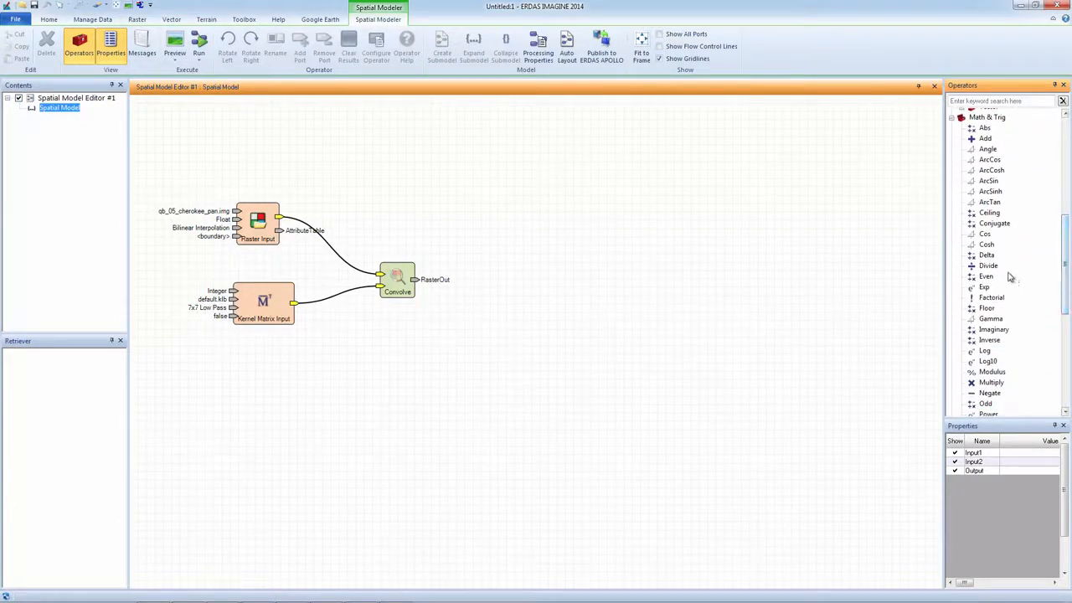
{"action": "left_click_drag", "start_coordinate": [990, 266], "coordinate": [493, 234]}
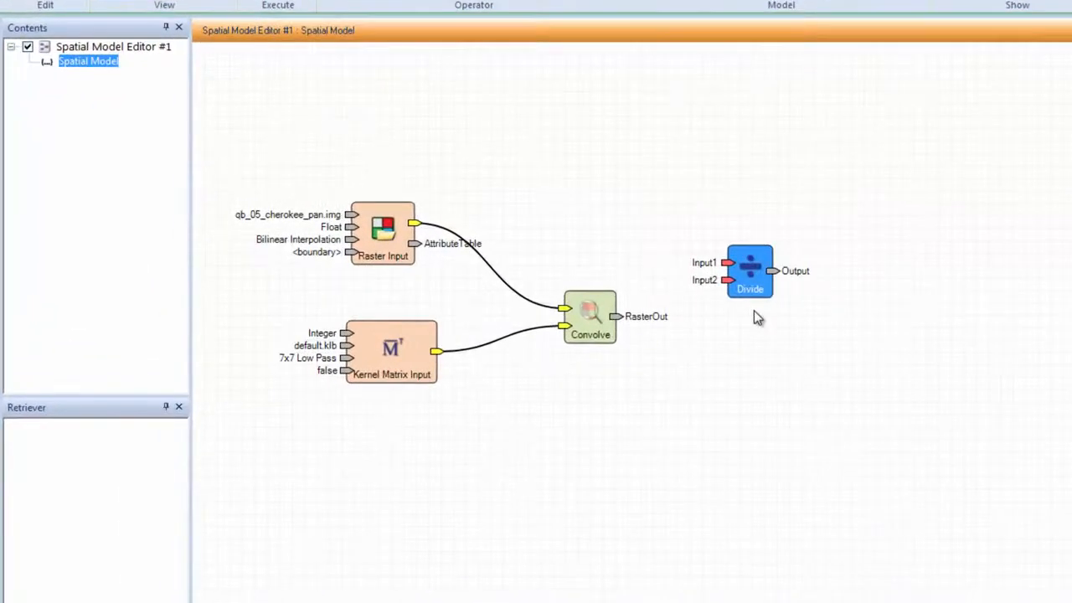
- Connect the panchromatic raster input's RasterOut to Divide's Input1 and Convolve's RasterOut to Divide's Input2
{"action": "left_click_drag", "start_coordinate": [416, 224], "coordinate": [729, 263]}
{"action": "left_click_drag", "start_coordinate": [617, 317], "coordinate": [730, 282]}
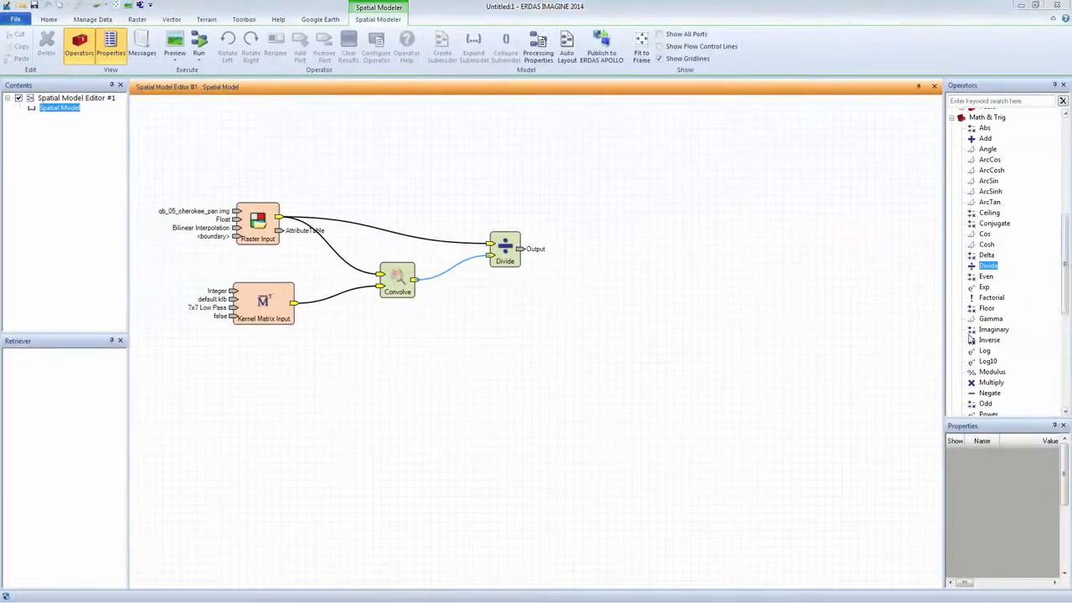
- Add a second Raster Input operator below the Kernel Matrix Input and load qb_05_cherokee_ms.img into it
{"action": "scroll", "coordinate": [972, 340], "scroll_direction": "up", "scroll_amount": 10}
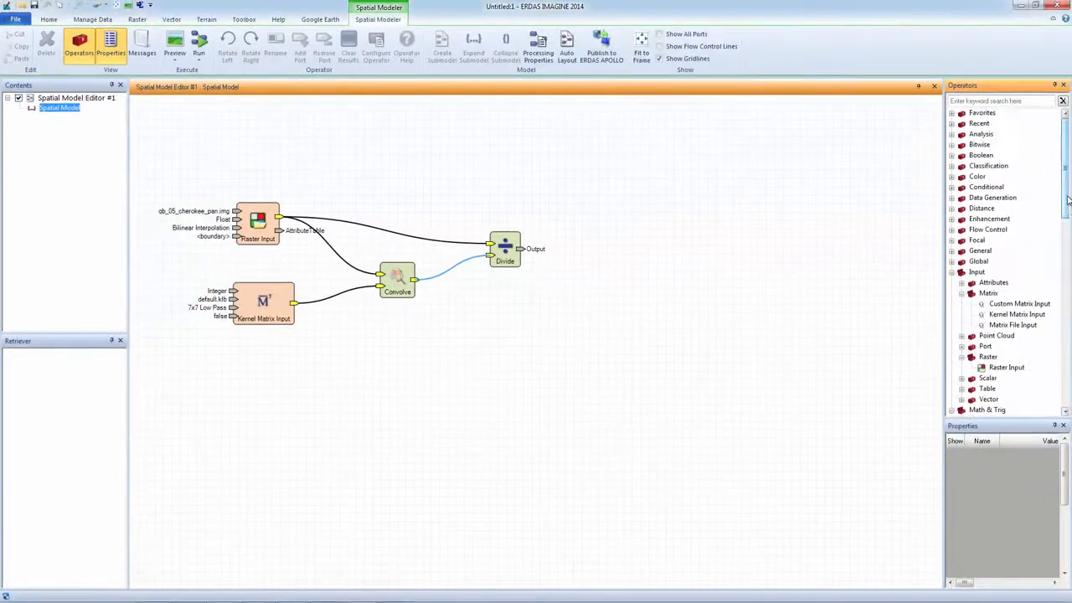
{"action": "left_click_drag", "start_coordinate": [1007, 367], "coordinate": [238, 362]}
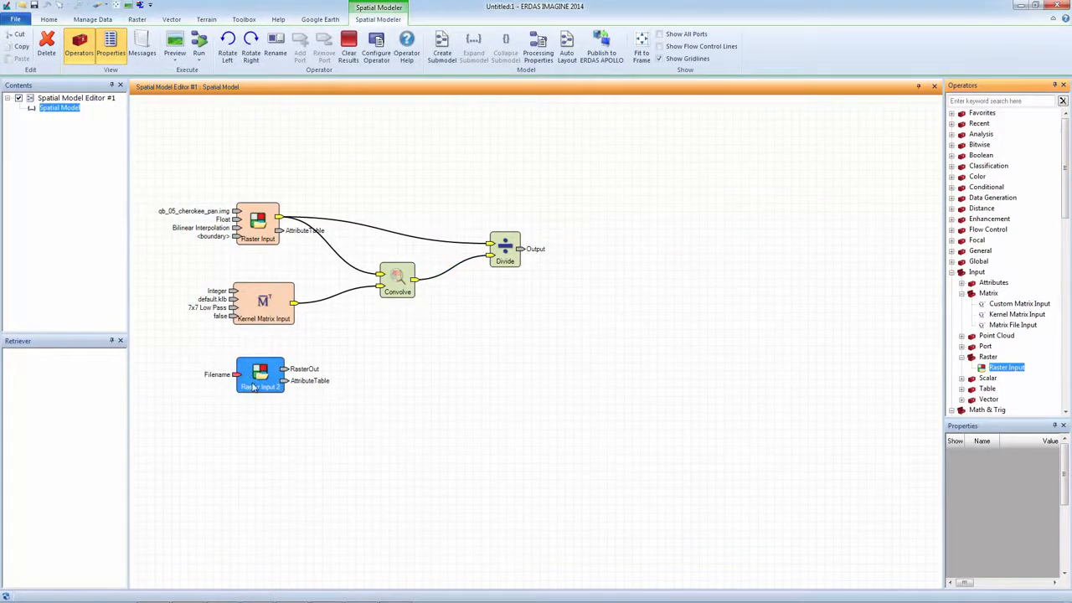
{"action": "double_click", "coordinate": [252, 387]}
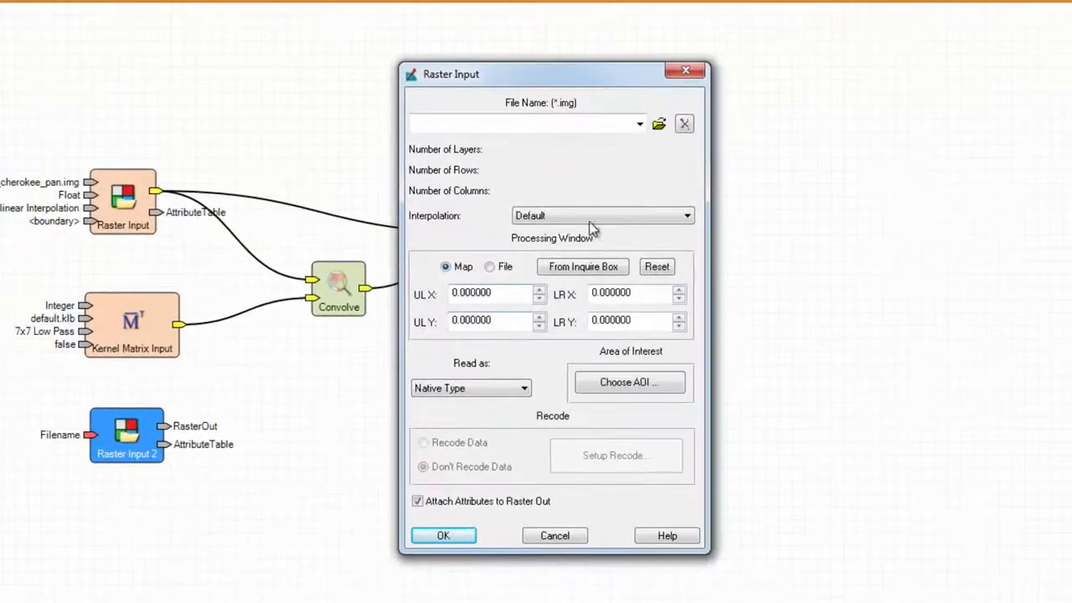
{"action": "left_click", "coordinate": [658, 124]}
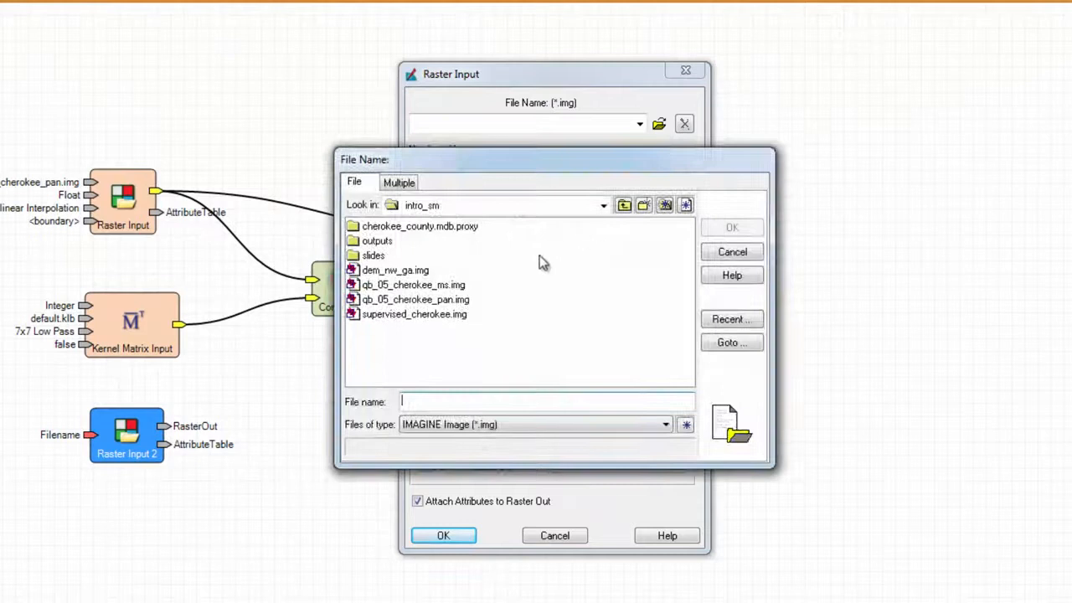
{"action": "left_click", "coordinate": [457, 285]}
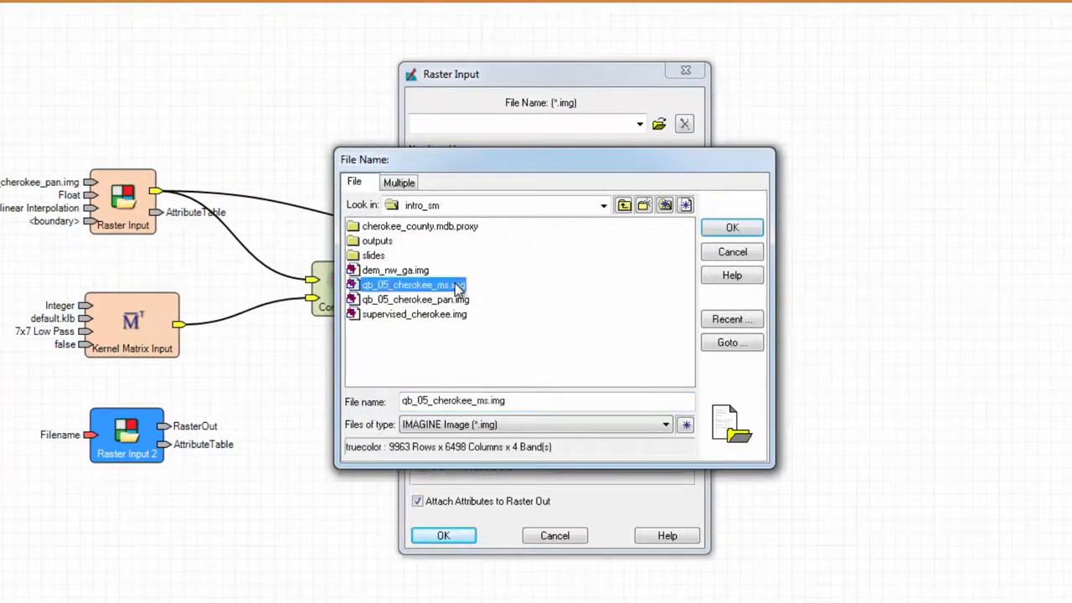
{"action": "left_click", "coordinate": [708, 234]}
- Set the multispectral raster input to Bilinear Interpolation and read it as Float
{"action": "left_click", "coordinate": [687, 218]}
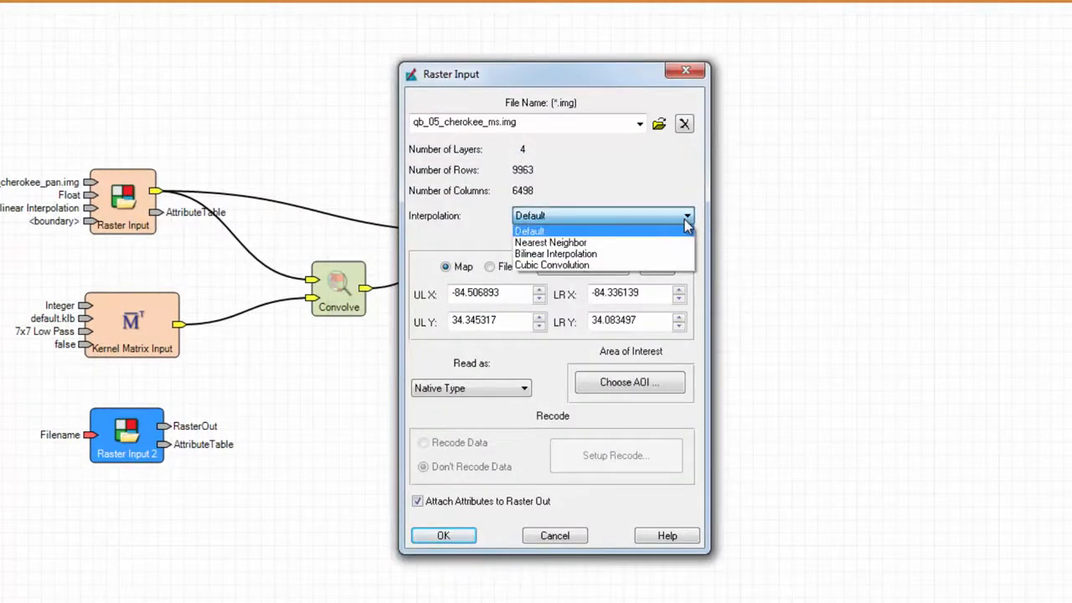
{"action": "left_click", "coordinate": [676, 252]}
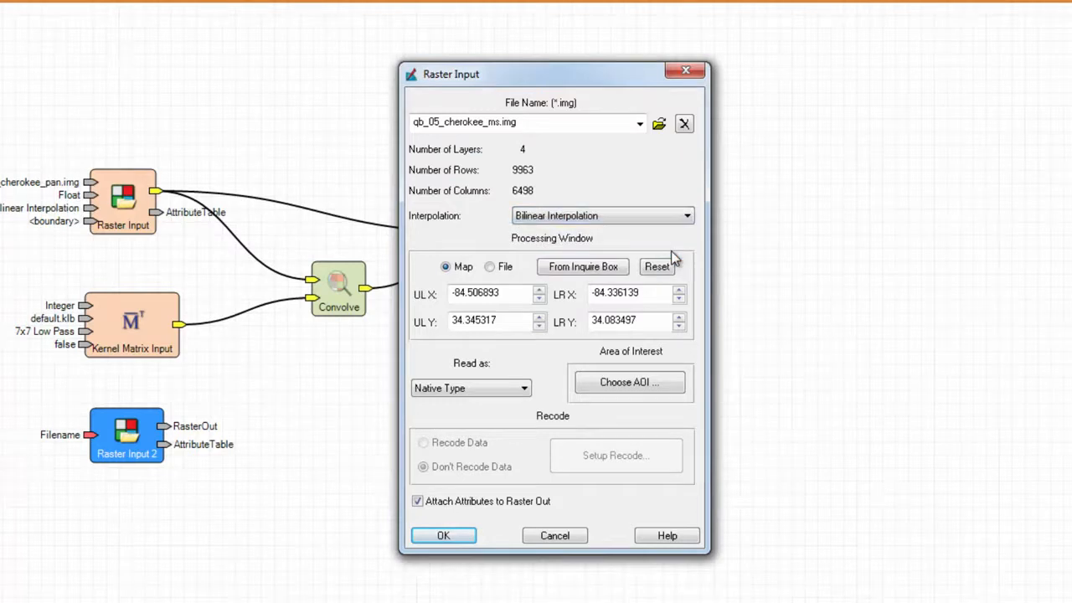
{"action": "left_click", "coordinate": [524, 387]}
{"action": "left_click", "coordinate": [493, 433]}
{"action": "left_click", "coordinate": [443, 535]}
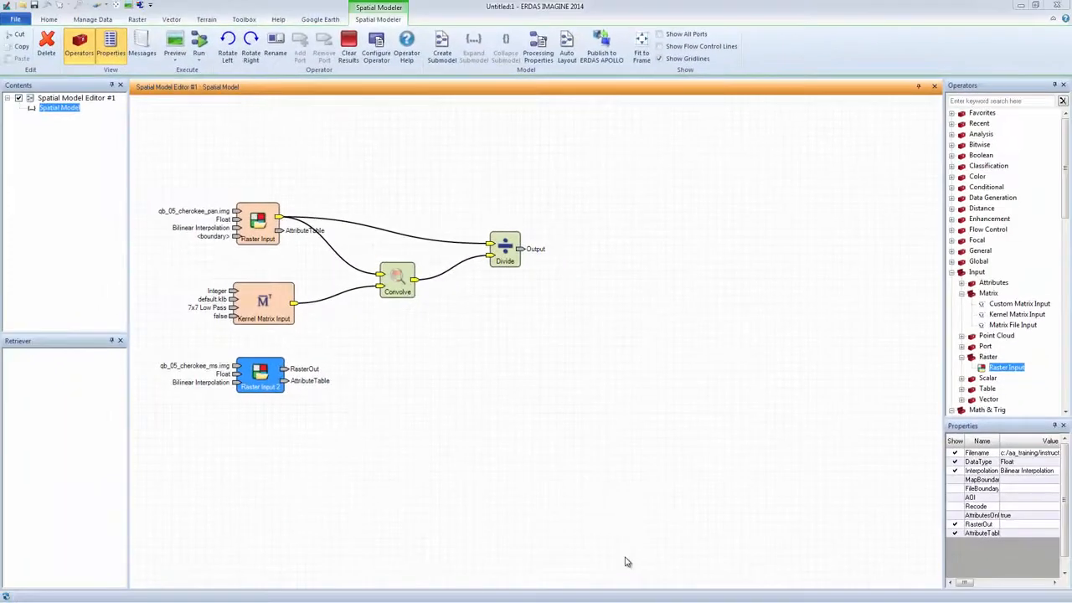
- Add a Multiply operator below and right of Divide, feeding Divide's Output into Input 1 and the multispectral RasterOut into Input 2
{"action": "scroll", "coordinate": [997, 329], "scroll_direction": "down", "scroll_amount": 13}
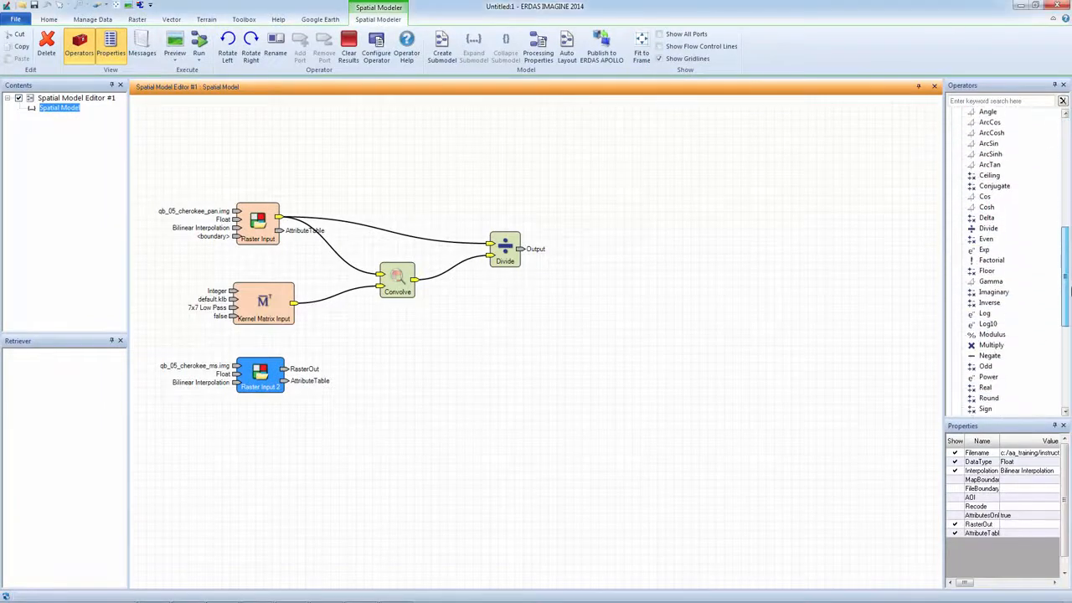
{"action": "left_click_drag", "start_coordinate": [996, 330], "coordinate": [631, 329]}
{"action": "left_click_drag", "start_coordinate": [577, 304], "coordinate": [567, 294]}
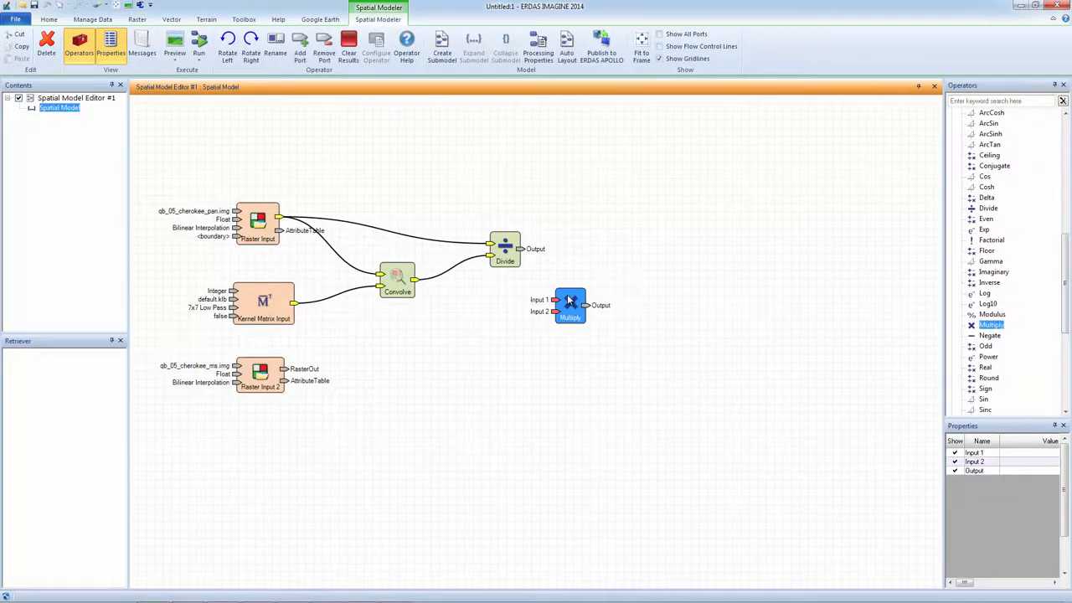
{"action": "left_click_drag", "start_coordinate": [523, 249], "coordinate": [553, 300]}
{"action": "left_click_drag", "start_coordinate": [284, 368], "coordinate": [554, 313]}
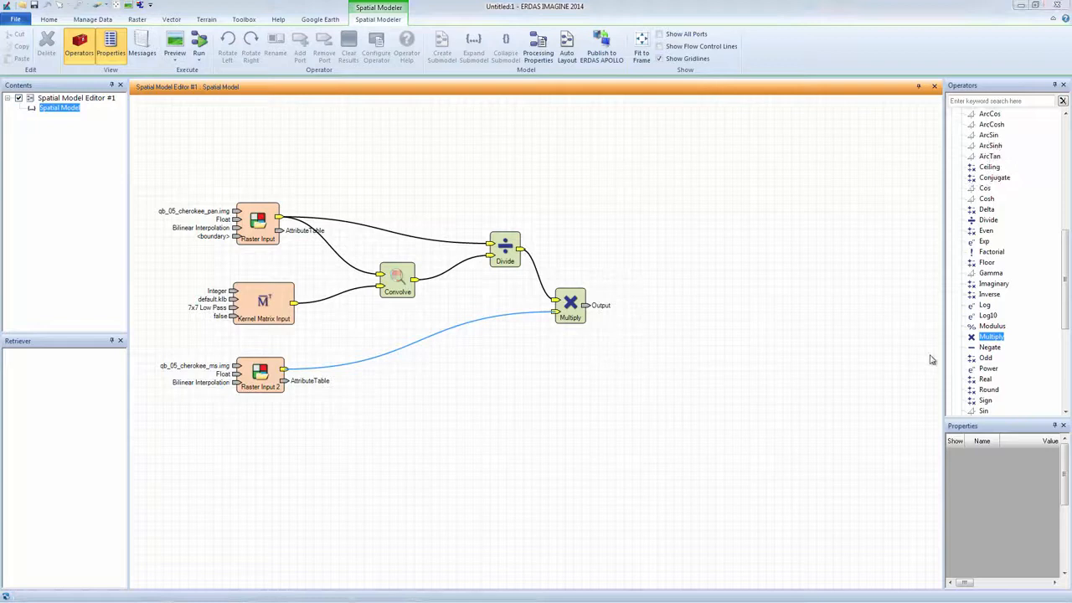
- Add a Preview operator from the View output operators above and to the right of Multiply, and connect Multiply's Output to it
{"action": "left_click_drag", "start_coordinate": [1066, 302], "coordinate": [1067, 345]}
{"action": "left_click", "coordinate": [951, 310]}
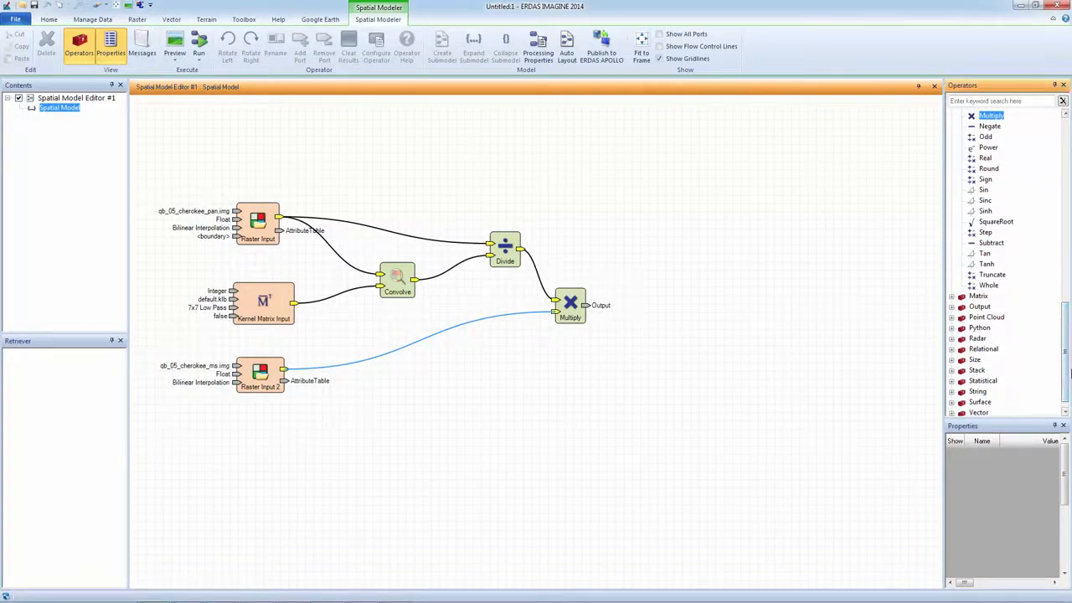
{"action": "left_click", "coordinate": [963, 403]}
{"action": "scroll", "coordinate": [1038, 375], "scroll_direction": "down", "scroll_amount": 2}
{"action": "left_click_drag", "start_coordinate": [1000, 340], "coordinate": [618, 234]}
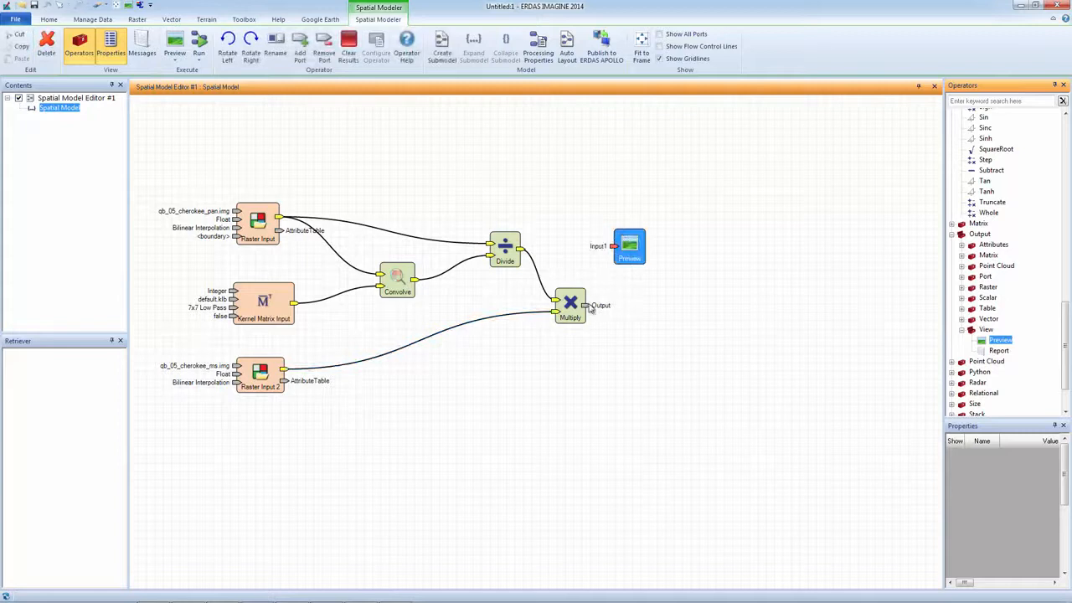
{"action": "left_click_drag", "start_coordinate": [586, 305], "coordinate": [614, 249]}
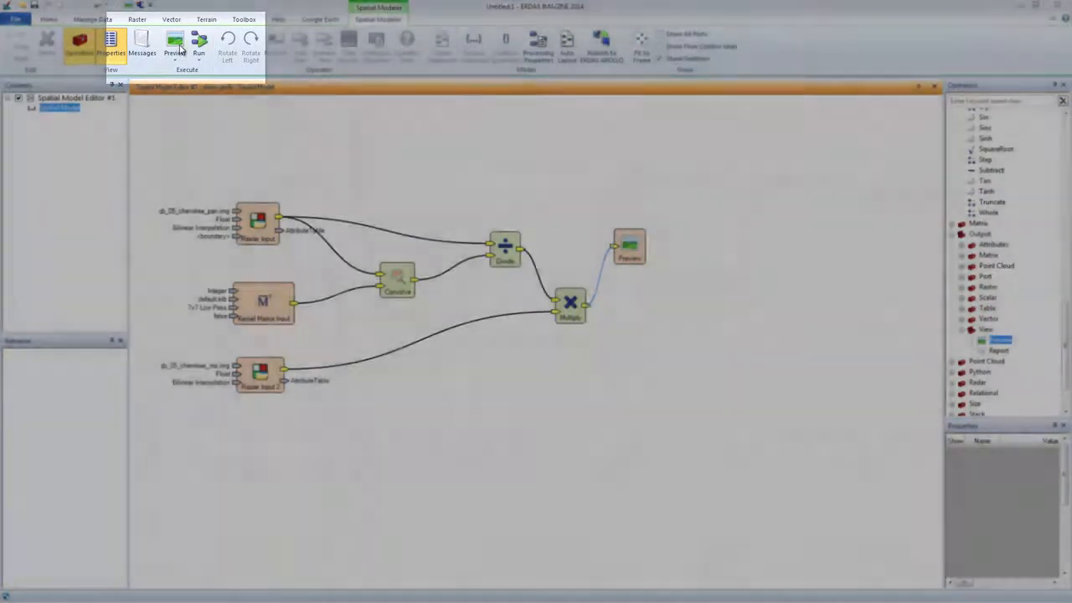
- Run the model's preview and fit the model diagram to the editor frame
{"action": "left_click", "coordinate": [178, 48]}
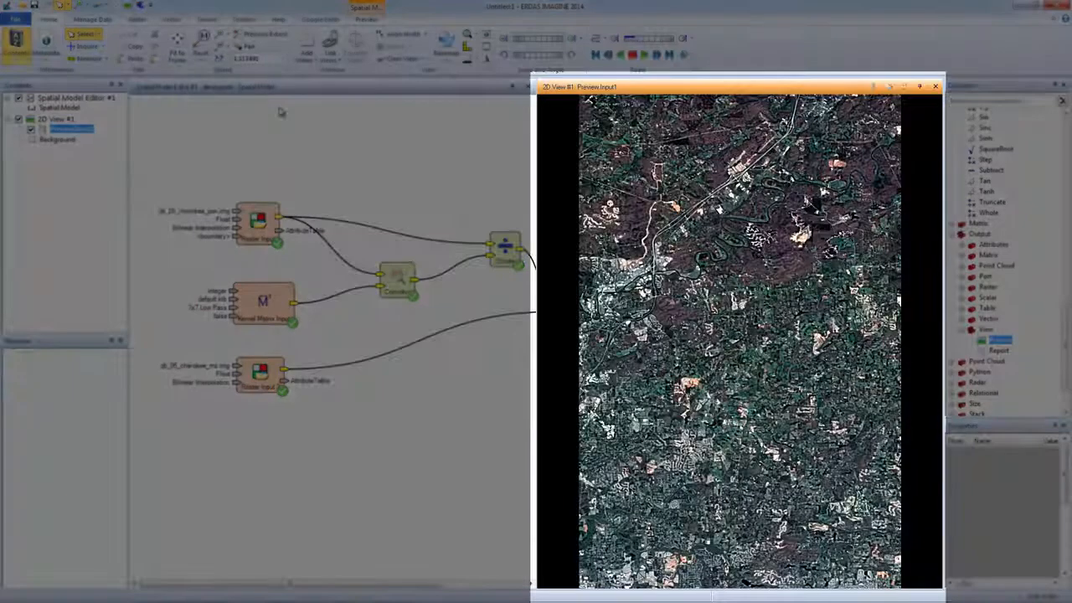
{"action": "left_click", "coordinate": [294, 94]}
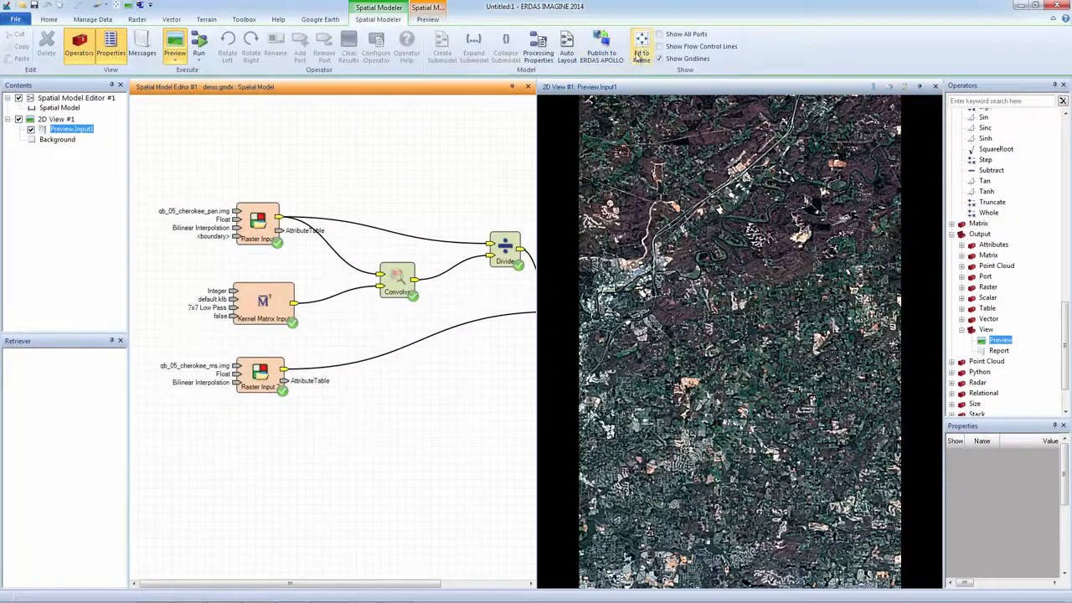
{"action": "left_click", "coordinate": [641, 52]}
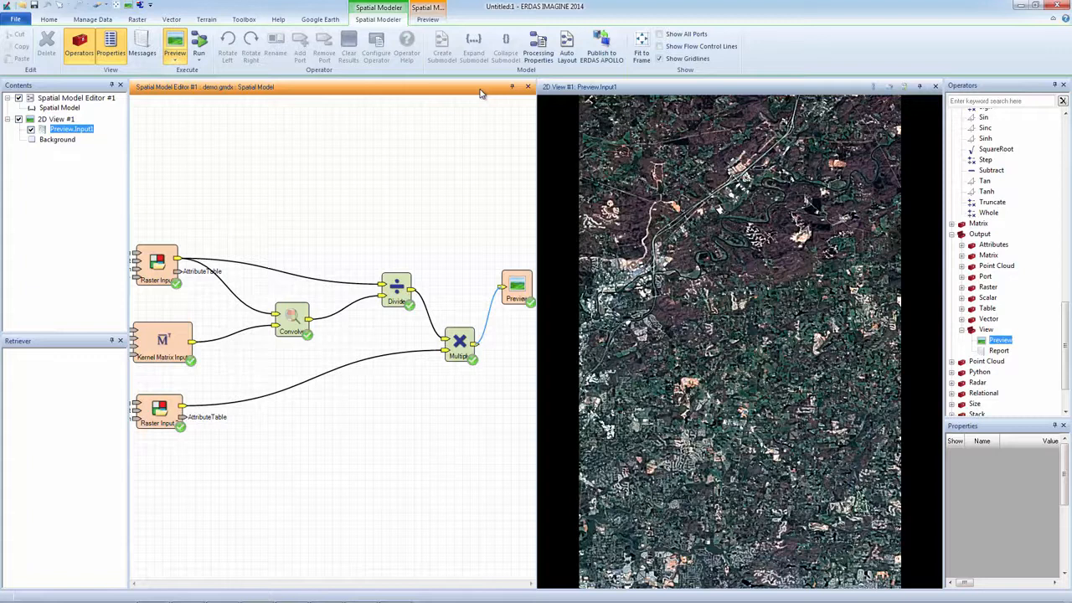
- Zoom in on the housing subdivisions beside the highway in the preview image to examine the sharpened detail
{"action": "left_click", "coordinate": [641, 92]}
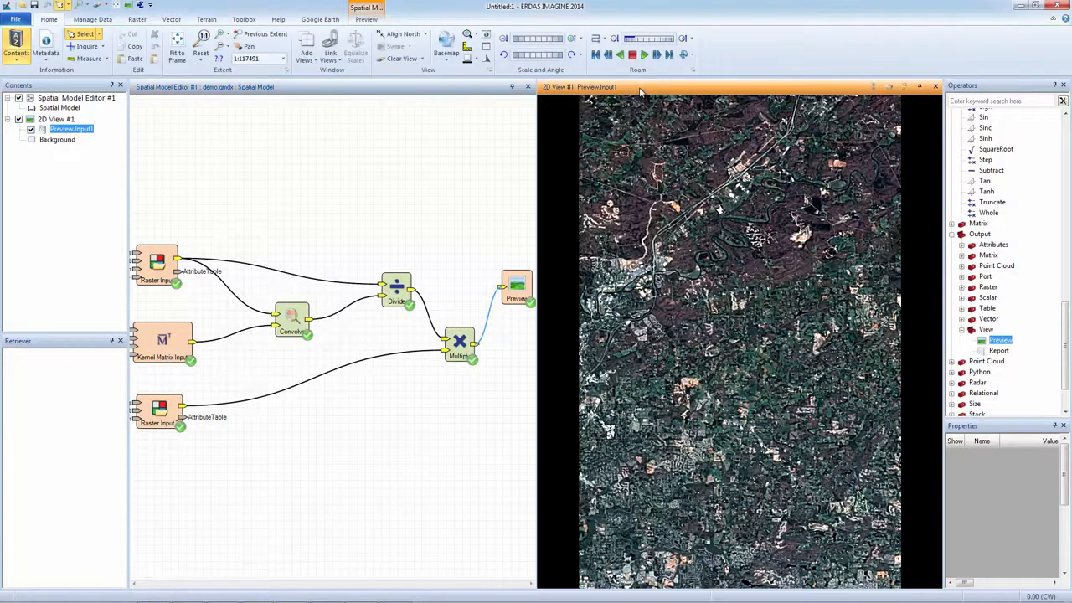
{"action": "left_click", "coordinate": [222, 35]}
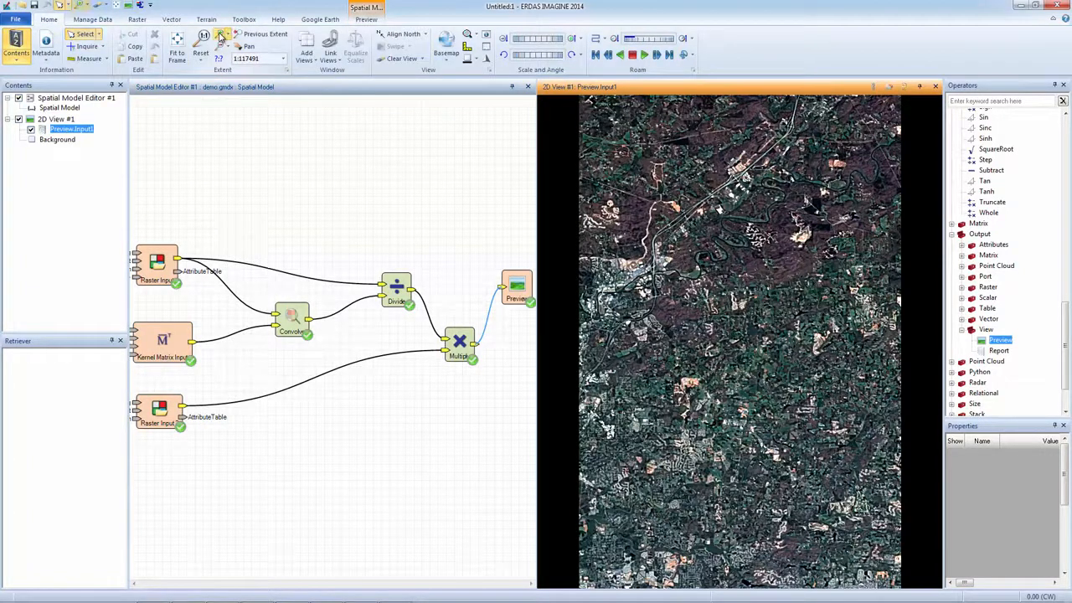
{"action": "left_click_drag", "start_coordinate": [630, 305], "coordinate": [682, 349]}
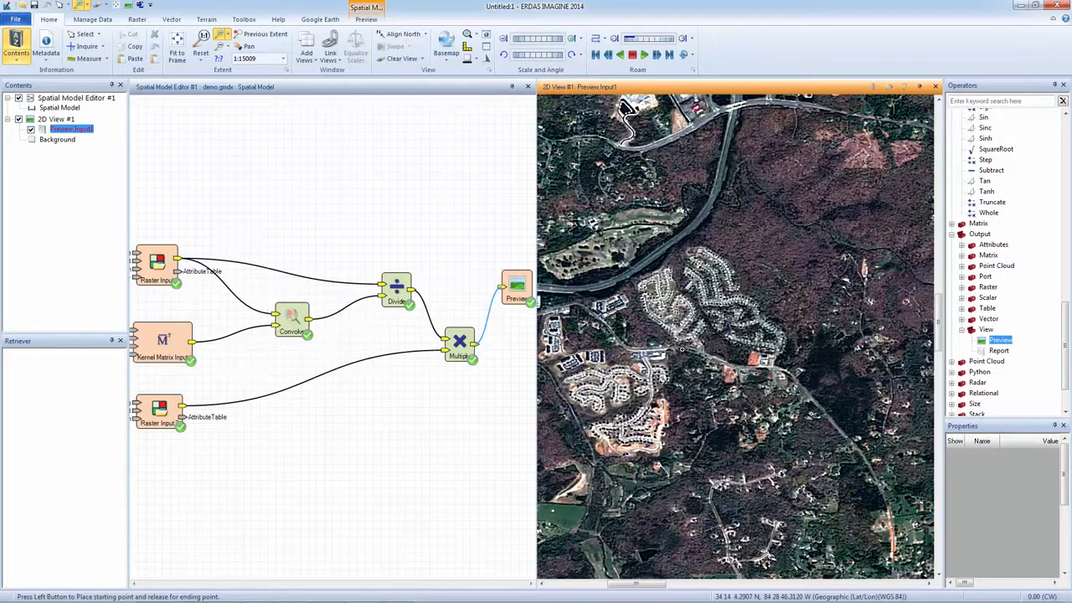
{"action": "left_click_drag", "start_coordinate": [616, 196], "coordinate": [790, 398]}
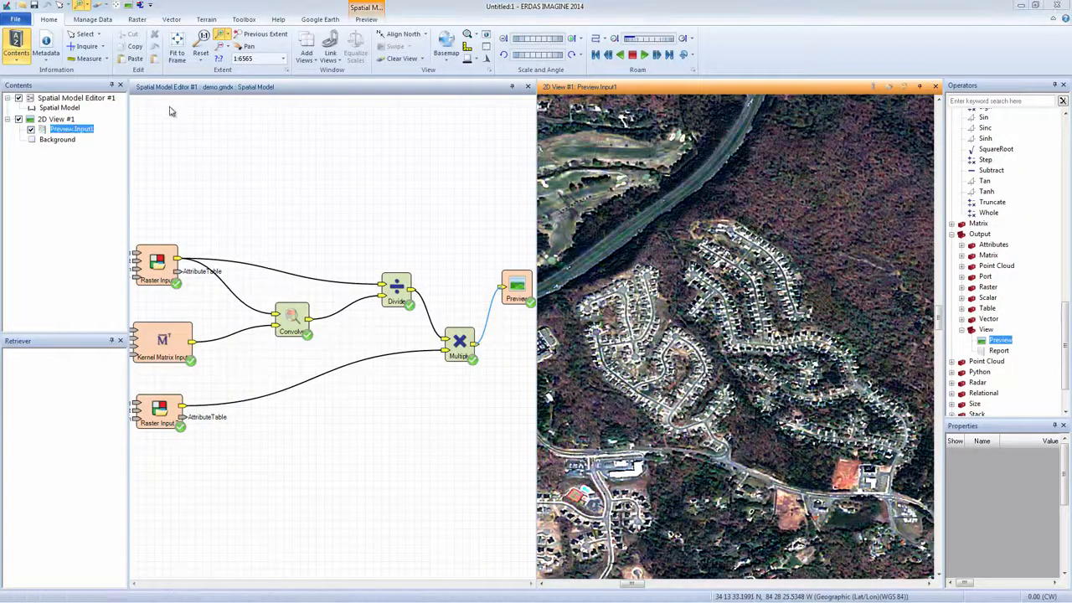
{"action": "left_click", "coordinate": [87, 36]}
- Change the Kernel Matrix Input's kernel name to 3x3 Low Pass in its properties
{"action": "left_click", "coordinate": [342, 92]}
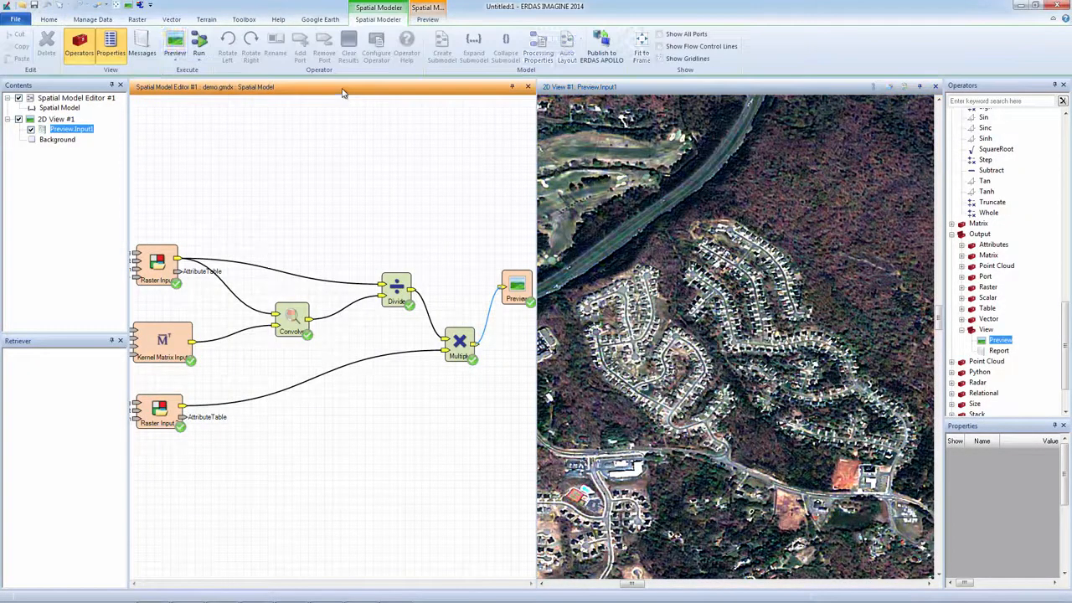
{"action": "left_click", "coordinate": [178, 335]}
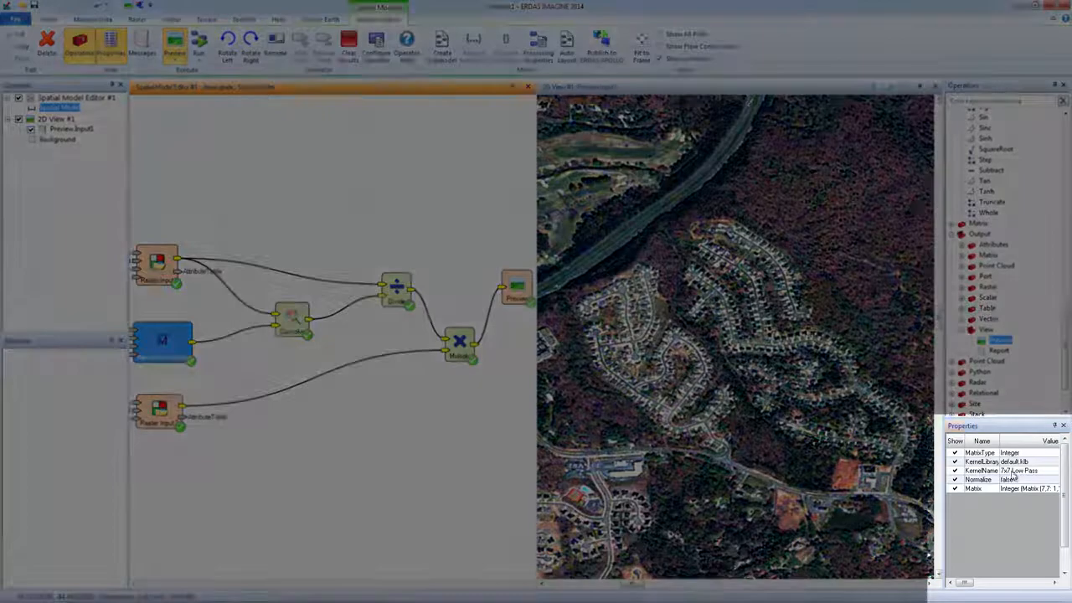
{"action": "left_click", "coordinate": [1008, 472]}
{"action": "left_click", "coordinate": [1009, 473]}
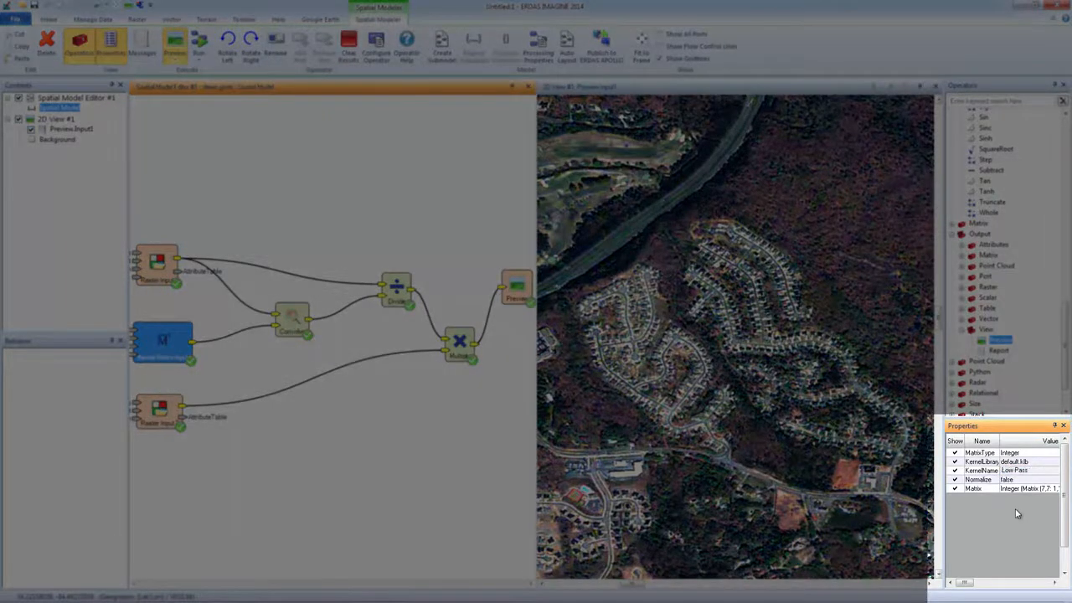
{"action": "type", "text": "3x3"}
{"action": "key", "text": "Return"}
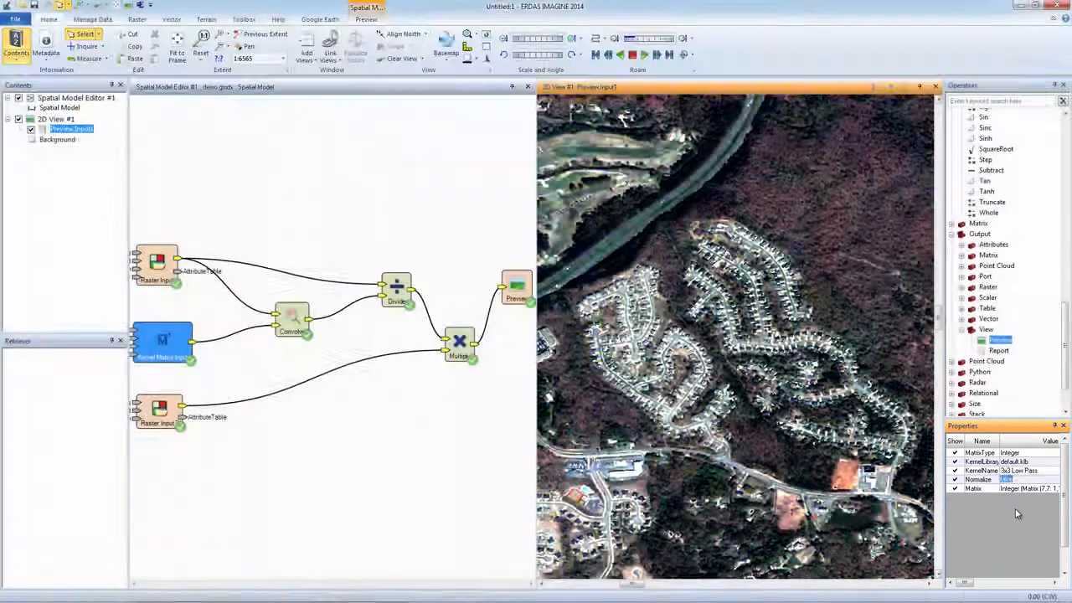
- Set the Kernel Matrix Input's kernel name to 5x5 Low Pass
{"action": "left_click", "coordinate": [1010, 471]}
{"action": "left_click", "coordinate": [1009, 470]}
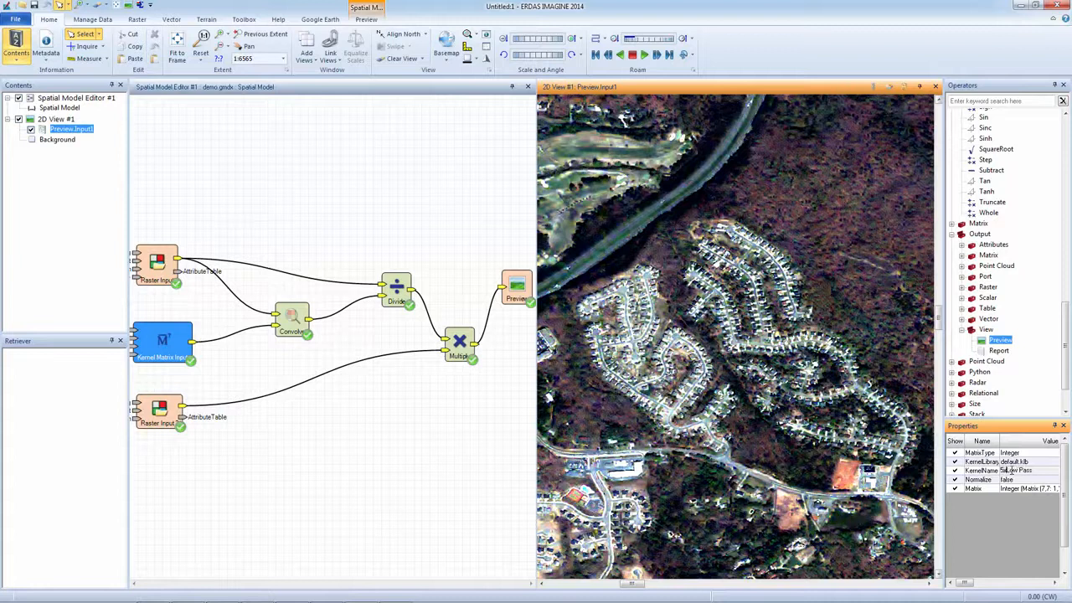
{"action": "type", "text": "5x5"}
{"action": "key", "text": "Return"}
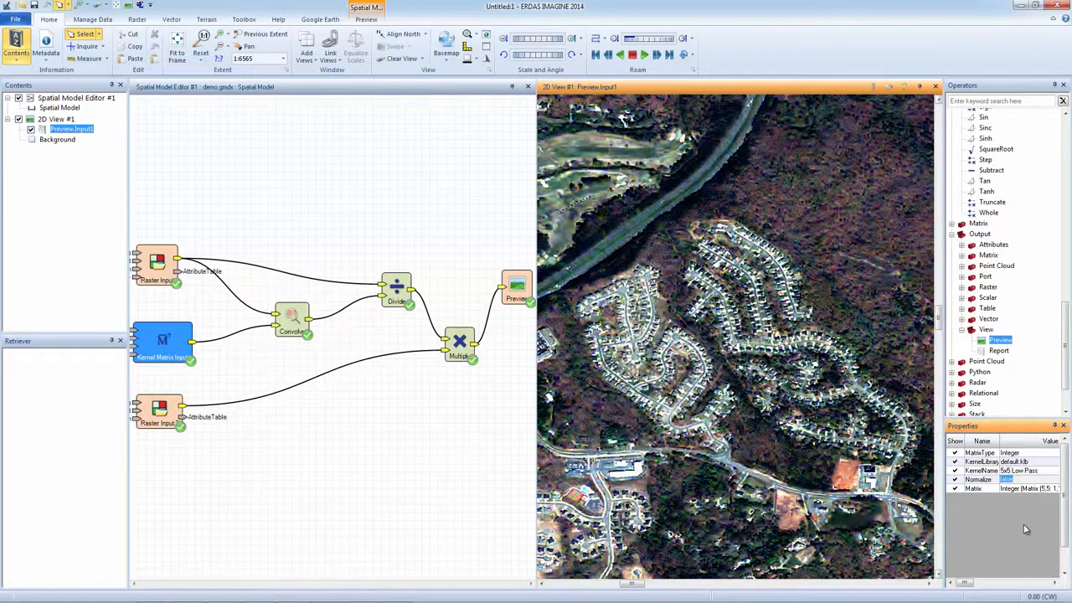
- Set the Kernel Matrix Input's kernel name back to 7x7 Low Pass
{"action": "left_click", "coordinate": [1012, 471]}
{"action": "left_click", "coordinate": [1012, 471]}
{"action": "key", "text": "BackSpace"}
{"action": "key", "text": "BackSpace"}
{"action": "key", "text": "BackSpace"}
{"action": "key", "text": "BackSpace"}
{"action": "type", "text": "7x7"}
{"action": "key", "text": "Return"}
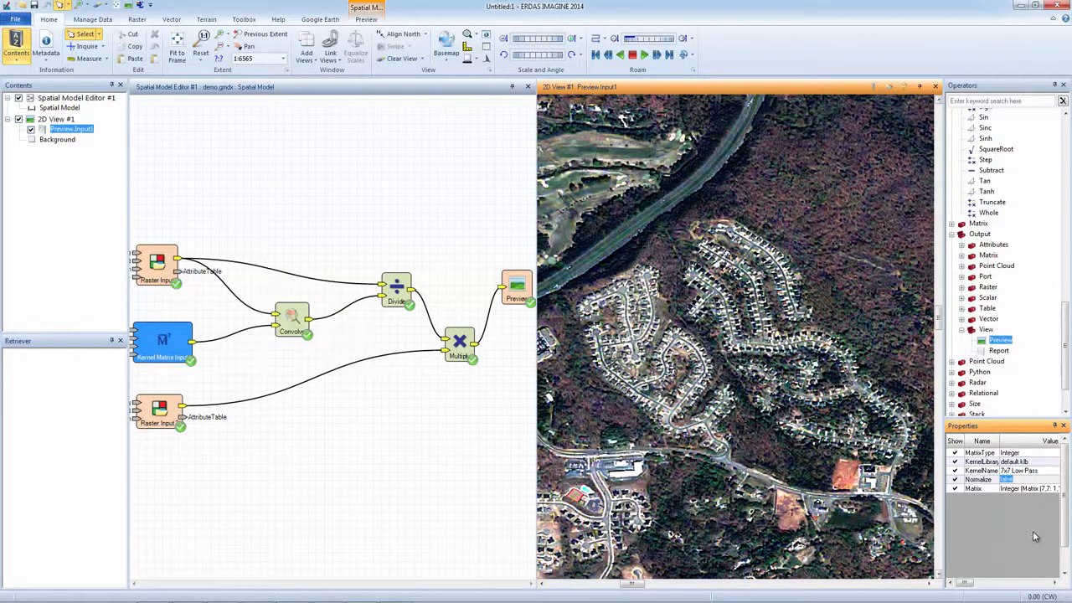
- Close the preview image view and fit the whole model diagram in the editor
{"action": "left_click", "coordinate": [935, 86]}
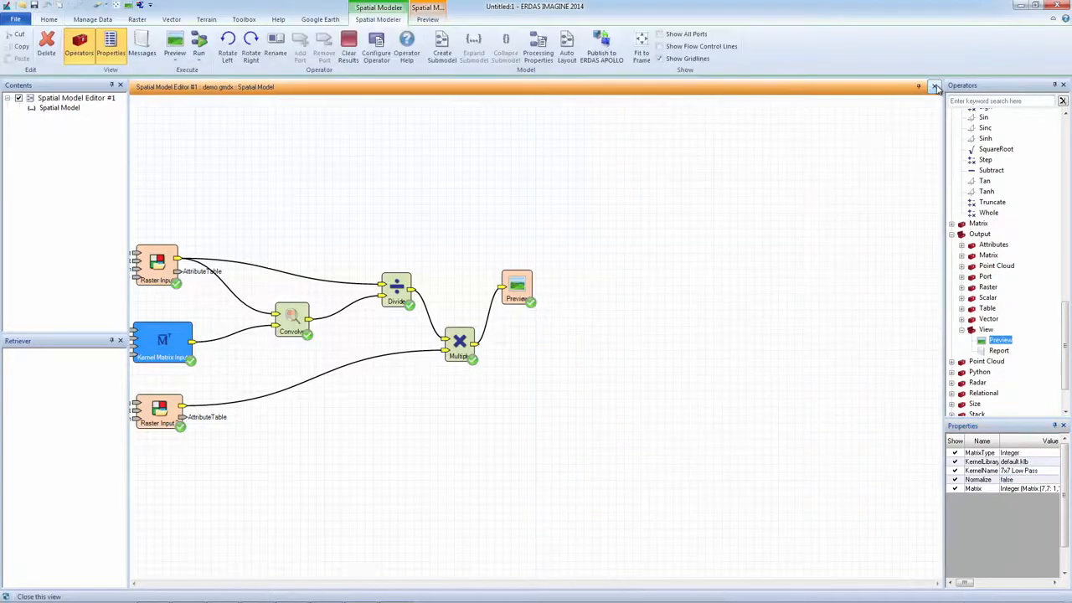
{"action": "left_click", "coordinate": [642, 47]}
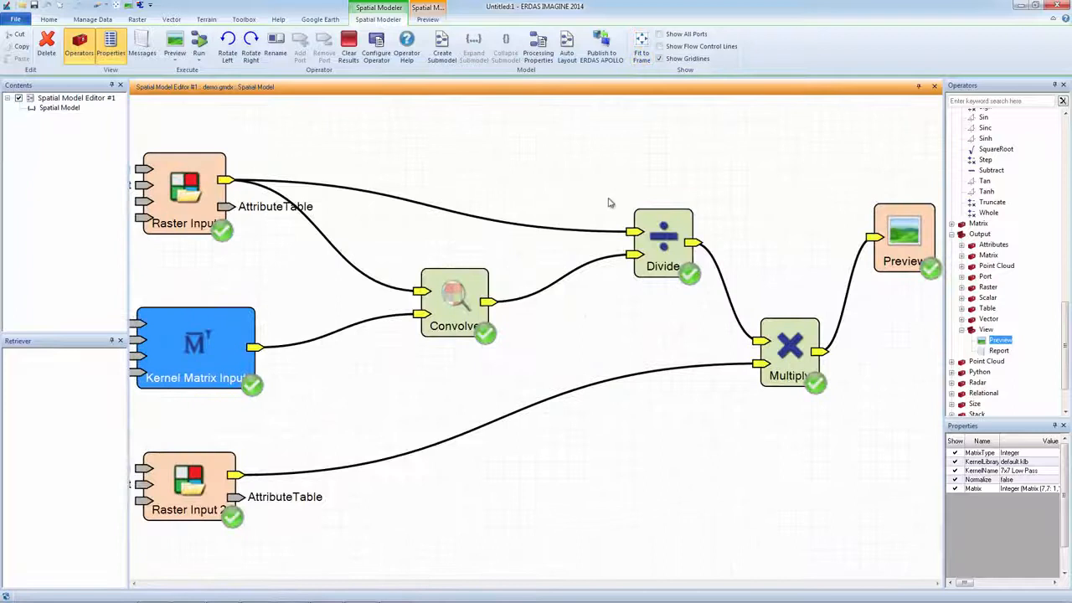
{"action": "left_click", "coordinate": [598, 336]}
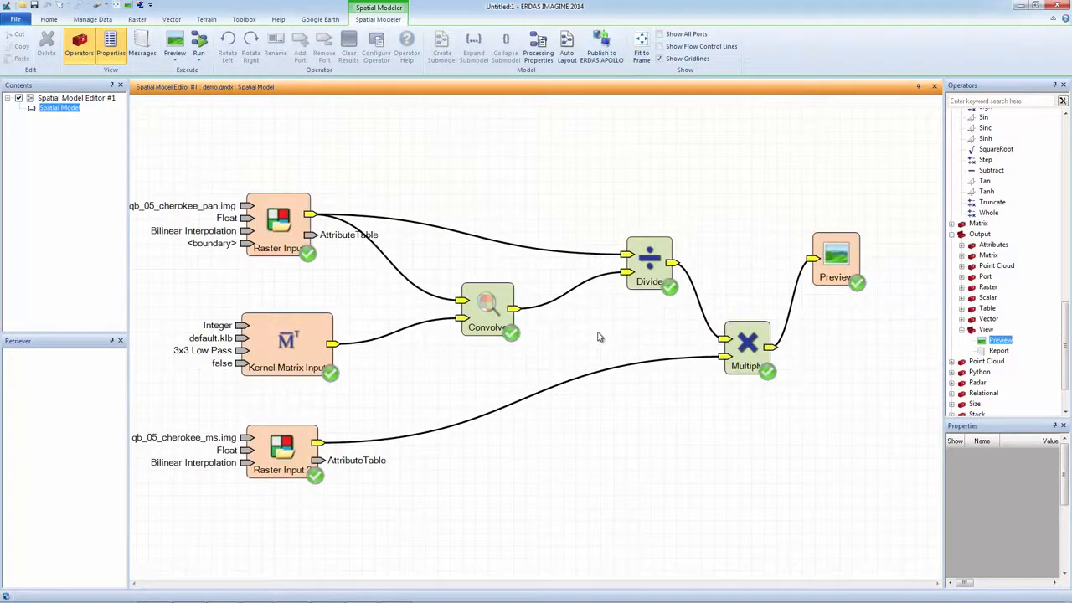
{"action": "scroll", "coordinate": [598, 337], "scroll_direction": "down", "scroll_amount": 2}
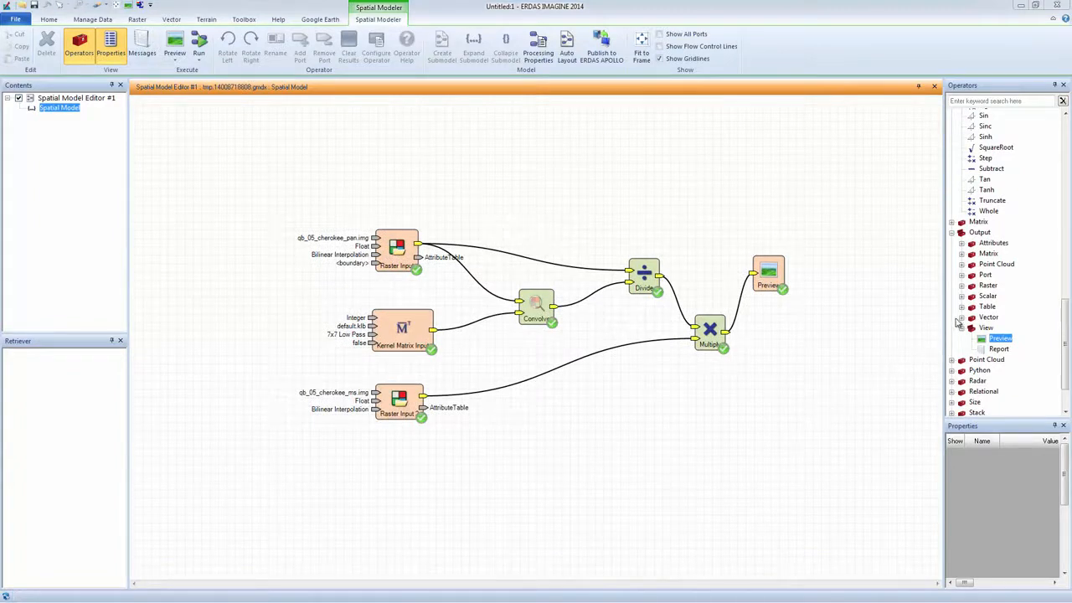
- Add a Raster Output operator beside the Multiply operator and connect the Multiply output to its RasterIn port
{"action": "left_click", "coordinate": [962, 286]}
{"action": "left_click_drag", "start_coordinate": [994, 299], "coordinate": [810, 360]}
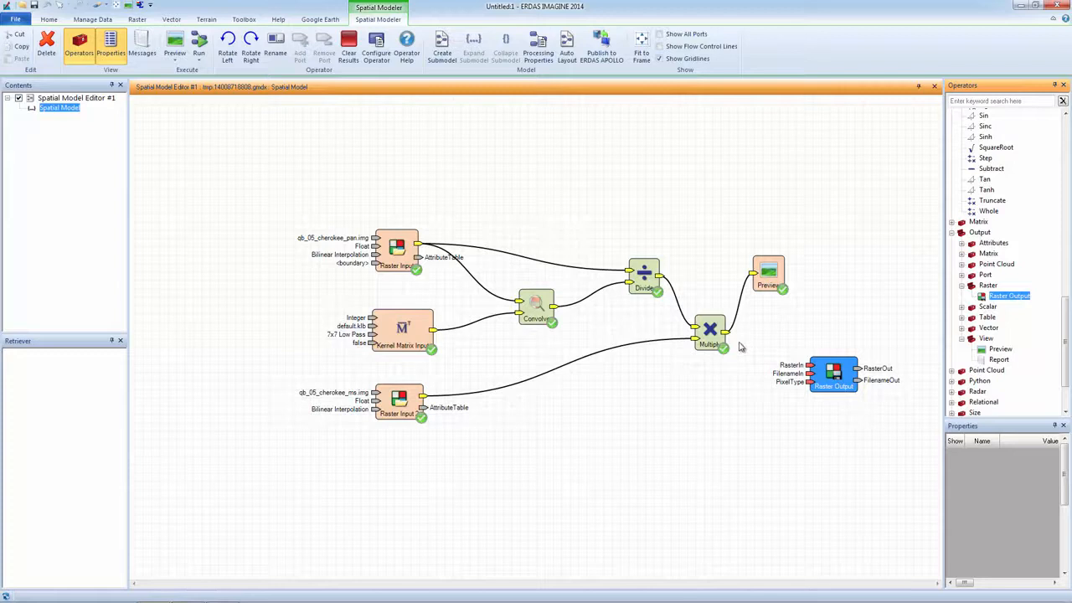
{"action": "left_click_drag", "start_coordinate": [727, 336], "coordinate": [809, 368]}
- Configure the Raster Output with file name resmerge.img, data type Float 64 Bit and file type Continuous
{"action": "double_click", "coordinate": [841, 376]}
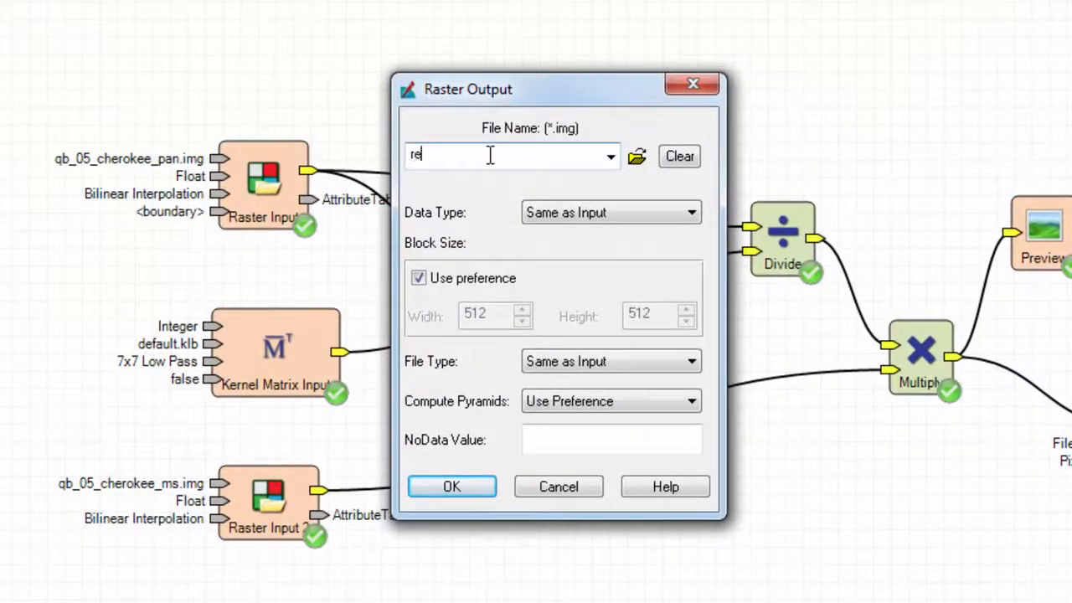
{"action": "type", "text": "resmerge.img"}
{"action": "left_click", "coordinate": [662, 213]}
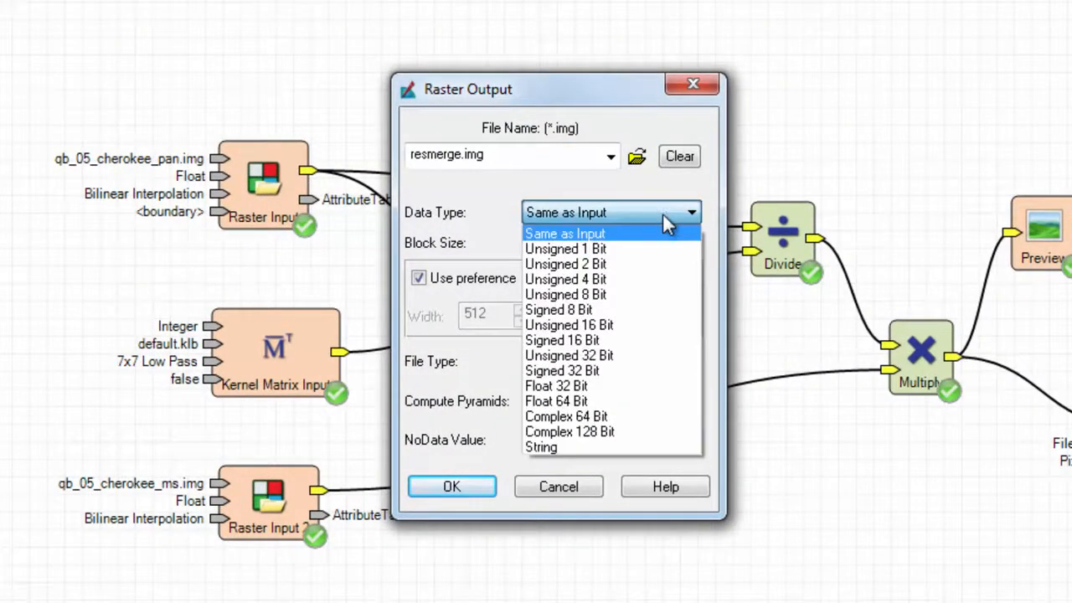
{"action": "left_click", "coordinate": [639, 397]}
{"action": "left_click", "coordinate": [655, 362]}
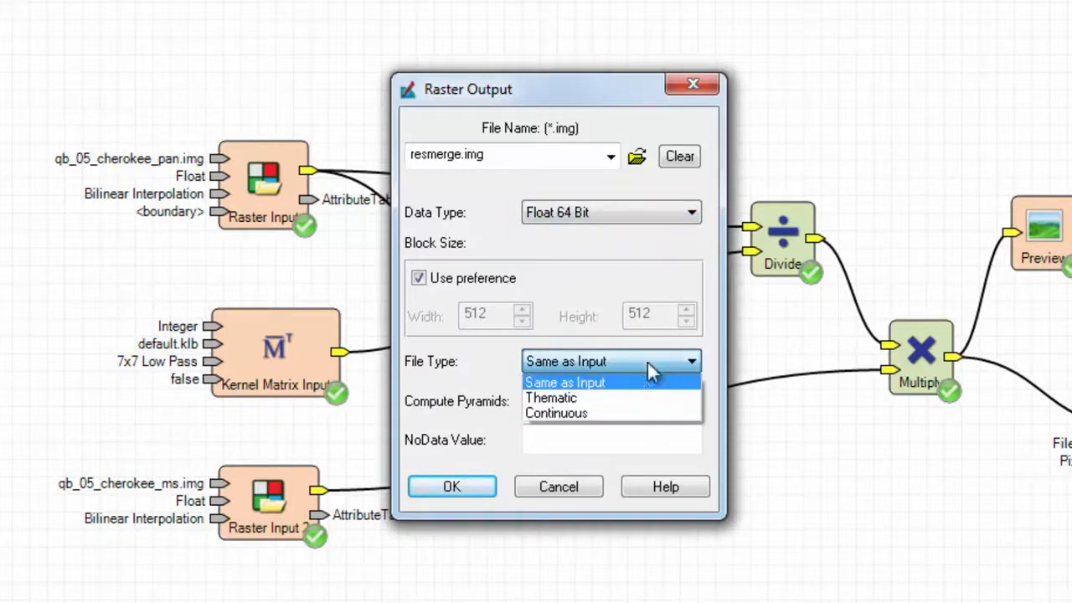
{"action": "left_click", "coordinate": [657, 412]}
{"action": "left_click", "coordinate": [491, 486]}
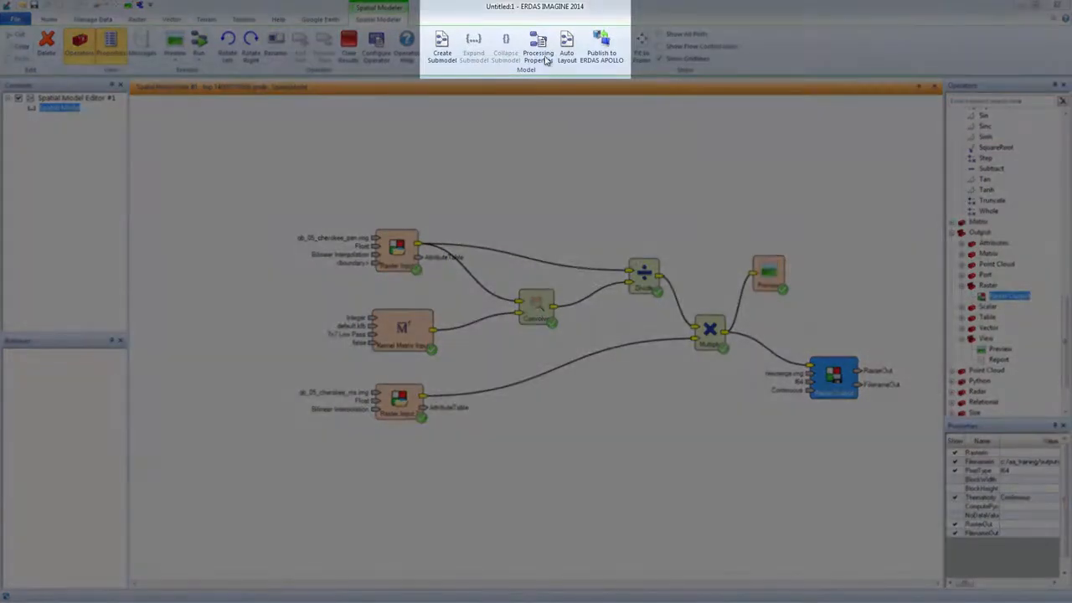
- Set the model's cell size rule to Minimum of all inputs in model in the processing properties
{"action": "left_click", "coordinate": [543, 57]}
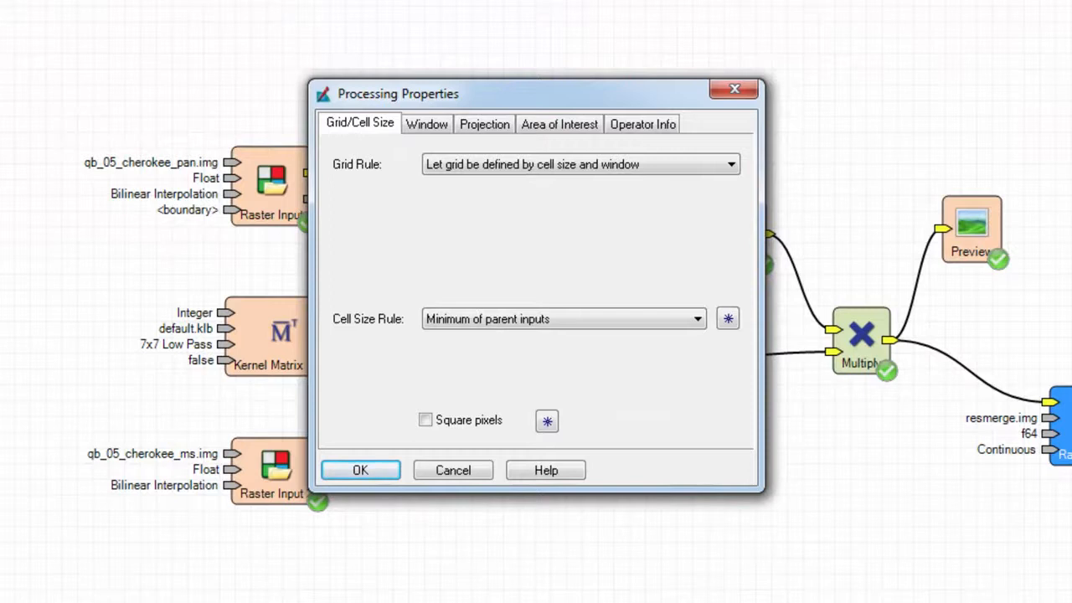
{"action": "left_click", "coordinate": [696, 319]}
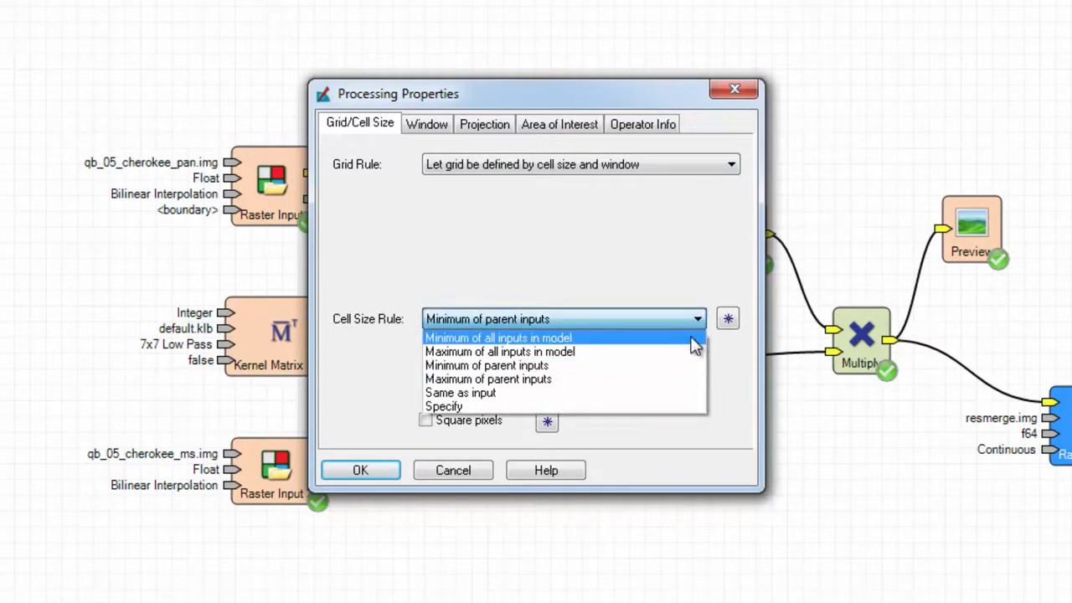
{"action": "left_click", "coordinate": [694, 340]}
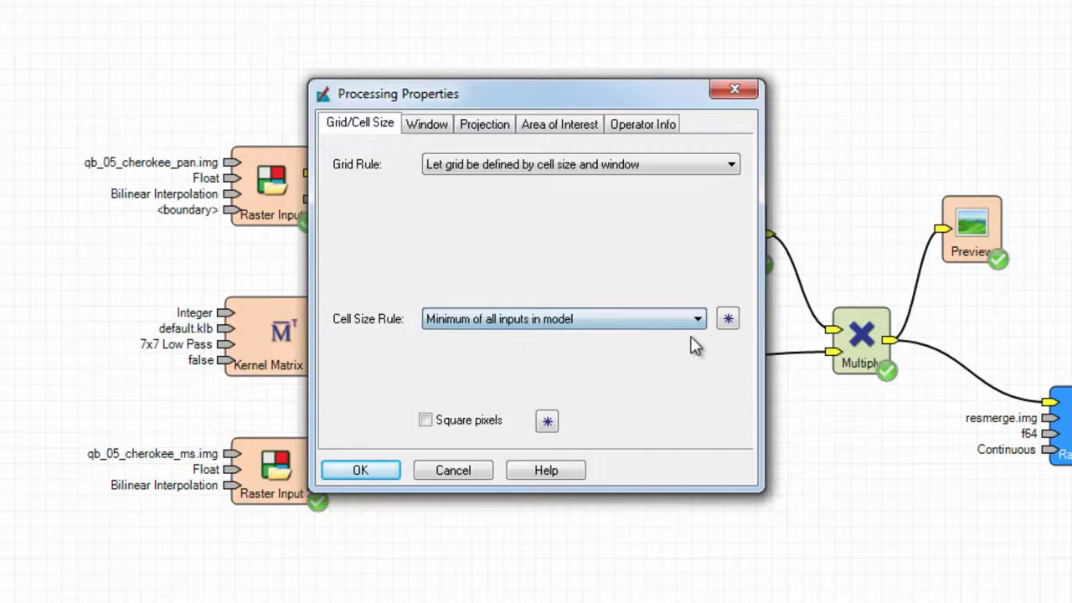
- Set the window rule to Specify and enter the upper-left map corner as X -84.5, Y 34.28
{"action": "left_click", "coordinate": [422, 132]}
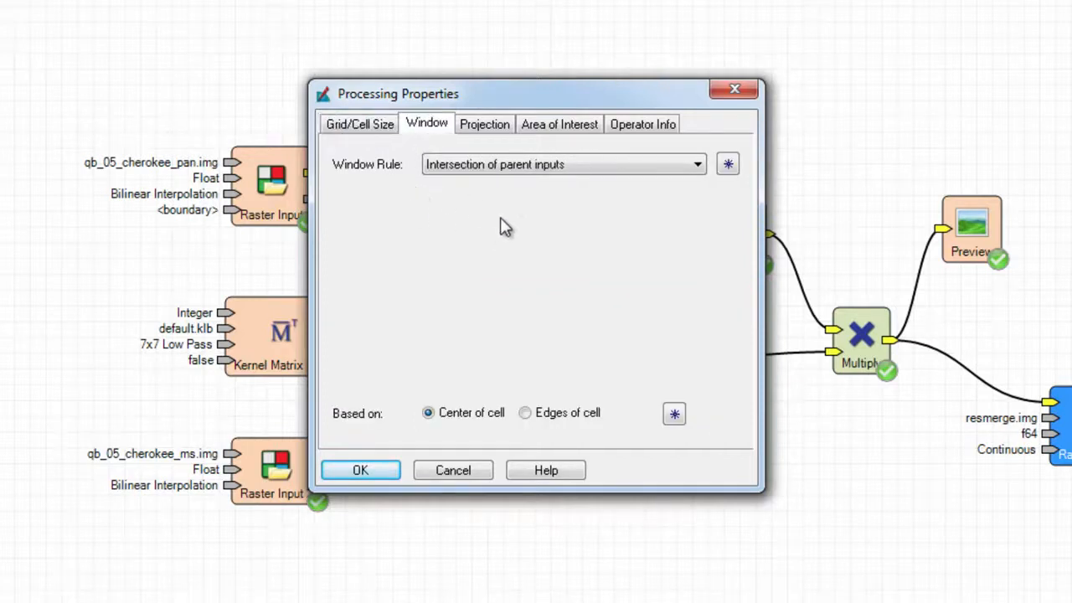
{"action": "left_click", "coordinate": [697, 165]}
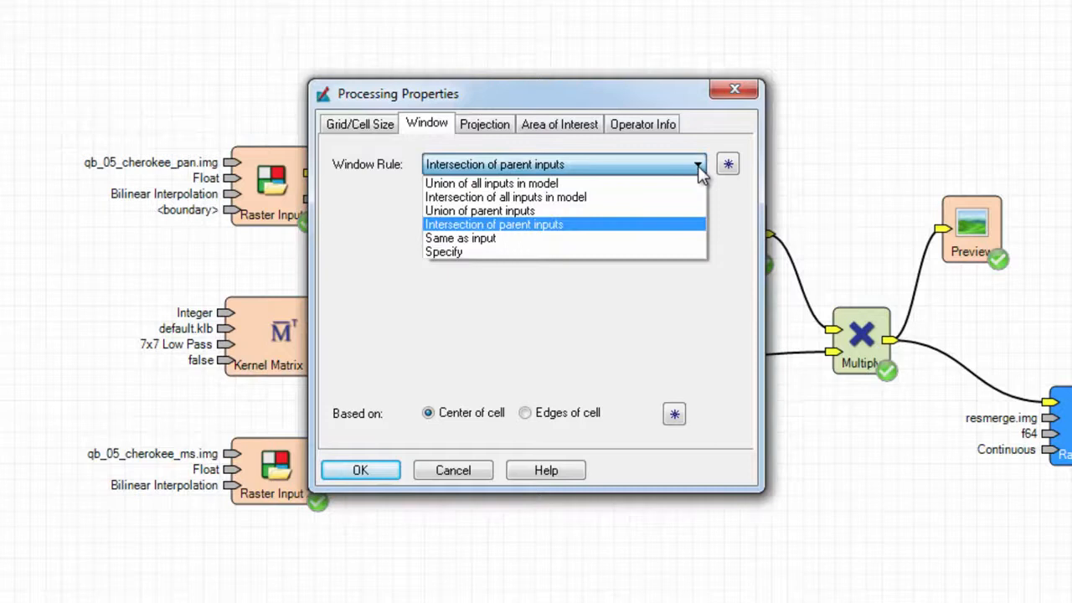
{"action": "left_click", "coordinate": [663, 253]}
{"action": "double_click", "coordinate": [511, 300]}
{"action": "key", "text": "BackSpace"}
{"action": "type", "text": "-84.5"}
{"action": "key", "text": "Tab"}
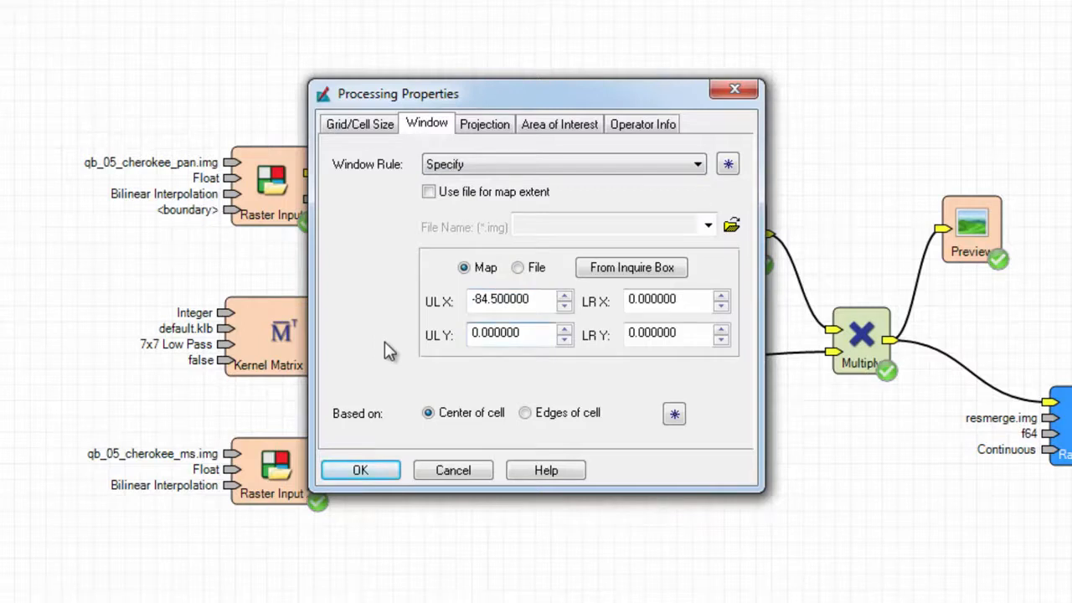
{"action": "key", "text": "BackSpace"}
{"action": "type", "text": "34.28"}
- Enter the processing window's lower-right map corner as X -84.4, Y 34.2
{"action": "key", "text": "Tab"}
{"action": "key", "text": "BackSpace"}
{"action": "type", "text": "-84.4"}
{"action": "key", "text": "Tab"}
{"action": "key", "text": "BackSpace"}
{"action": "type", "text": "34.200000"}
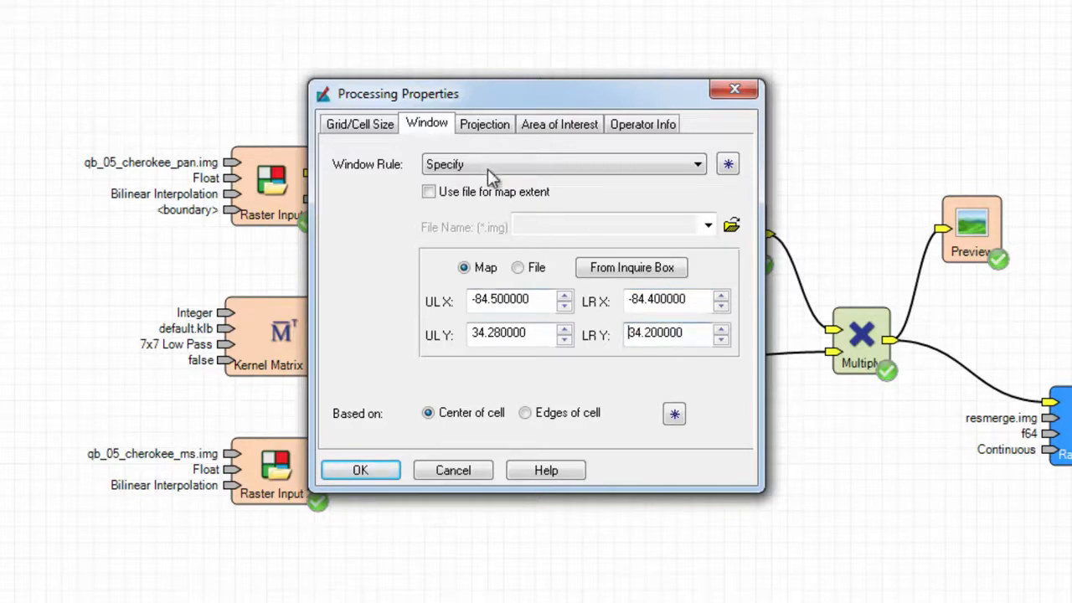
- Check the projection, area of interest, operator info and window settings, and accept the processing properties
{"action": "left_click", "coordinate": [488, 130]}
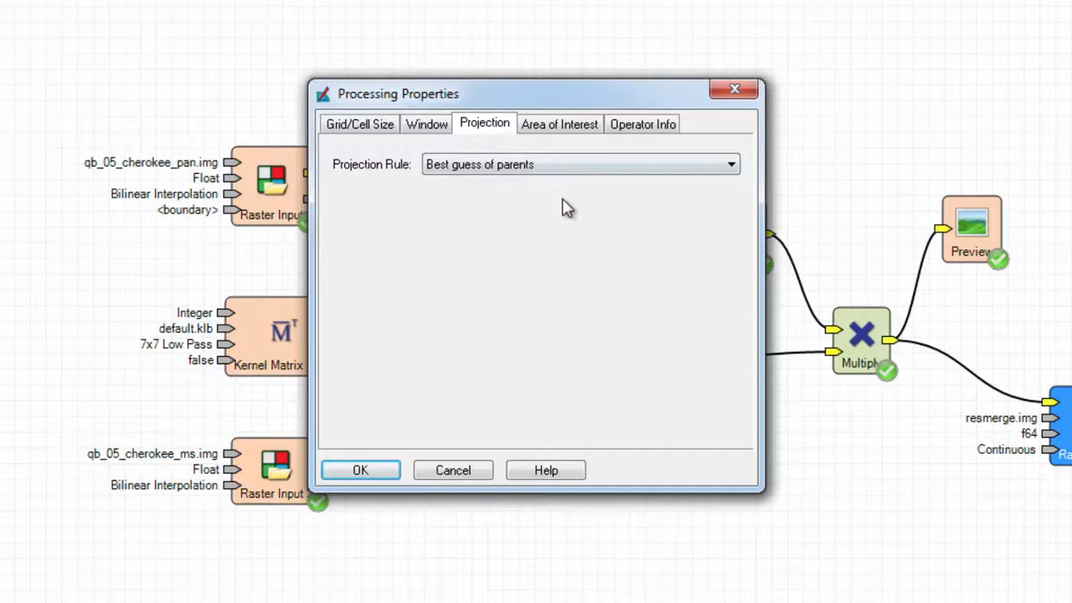
{"action": "left_click", "coordinate": [732, 164]}
{"action": "left_click", "coordinate": [735, 162]}
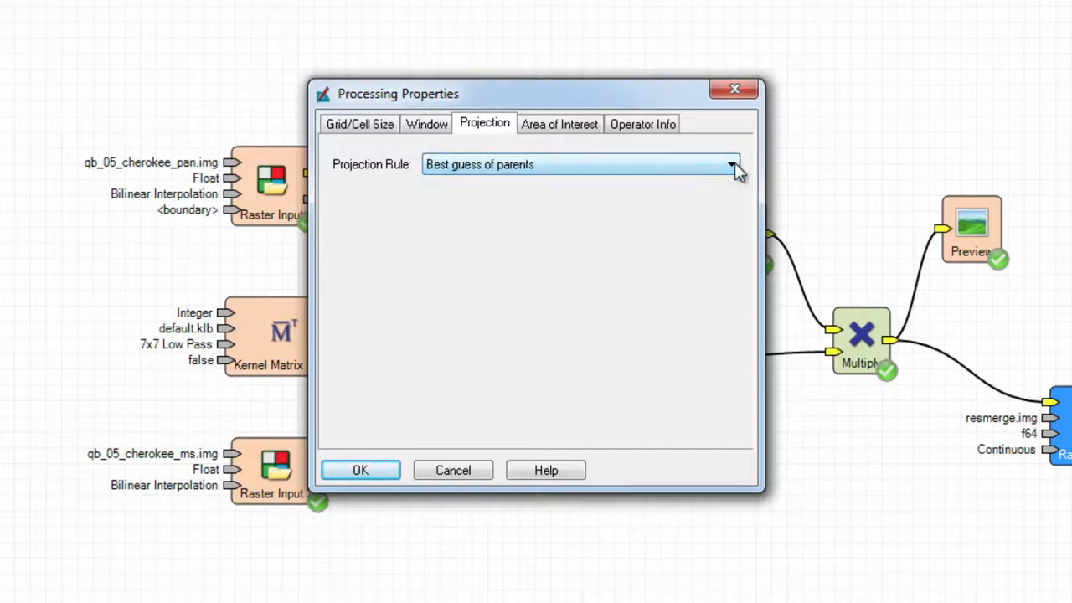
{"action": "left_click", "coordinate": [591, 134]}
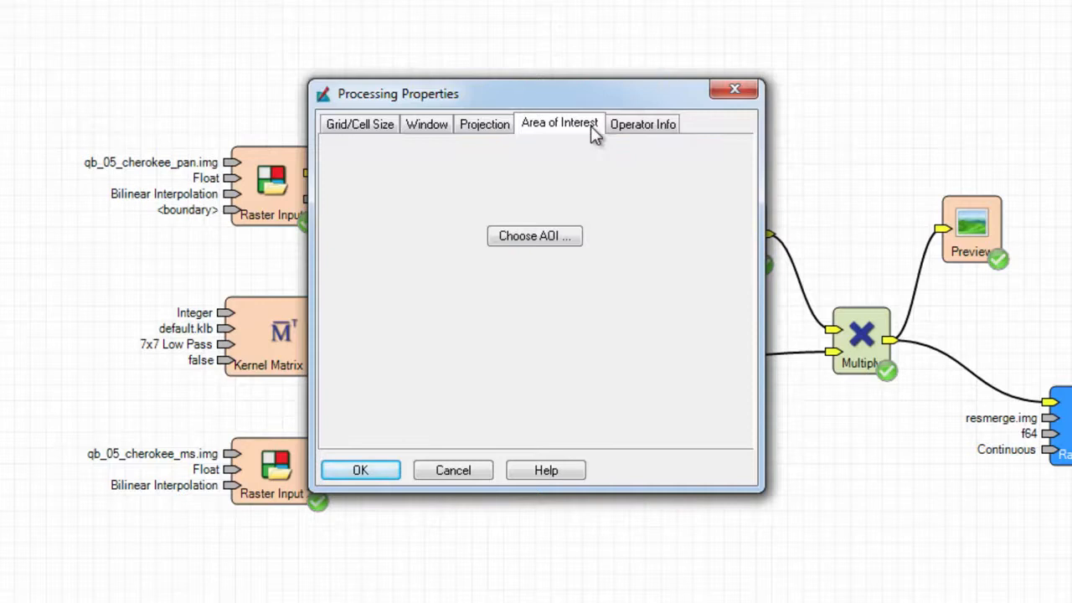
{"action": "left_click", "coordinate": [674, 137]}
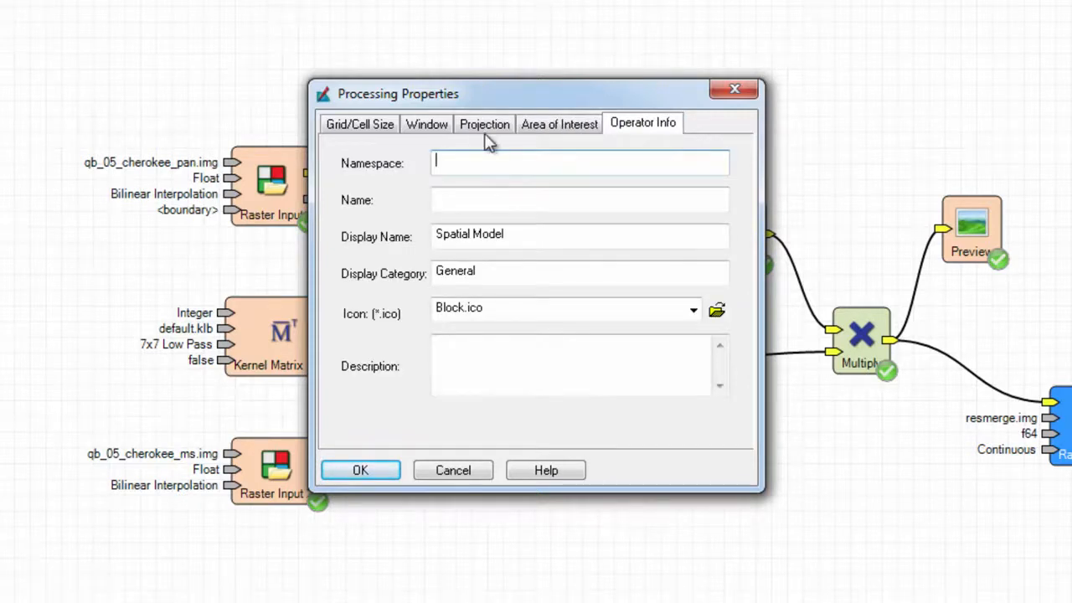
{"action": "left_click", "coordinate": [441, 126]}
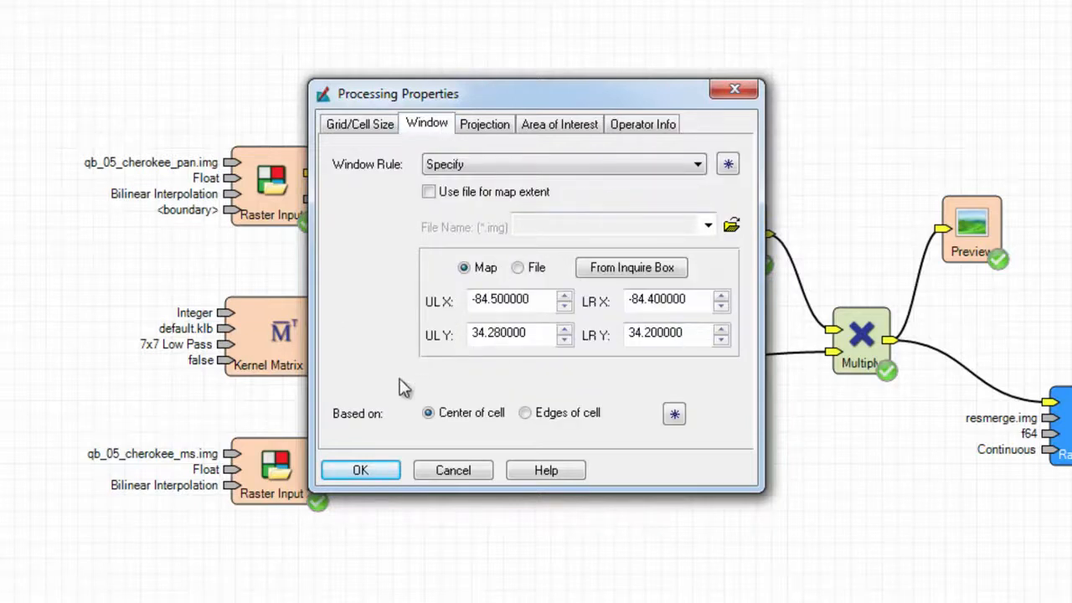
{"action": "left_click", "coordinate": [360, 469]}
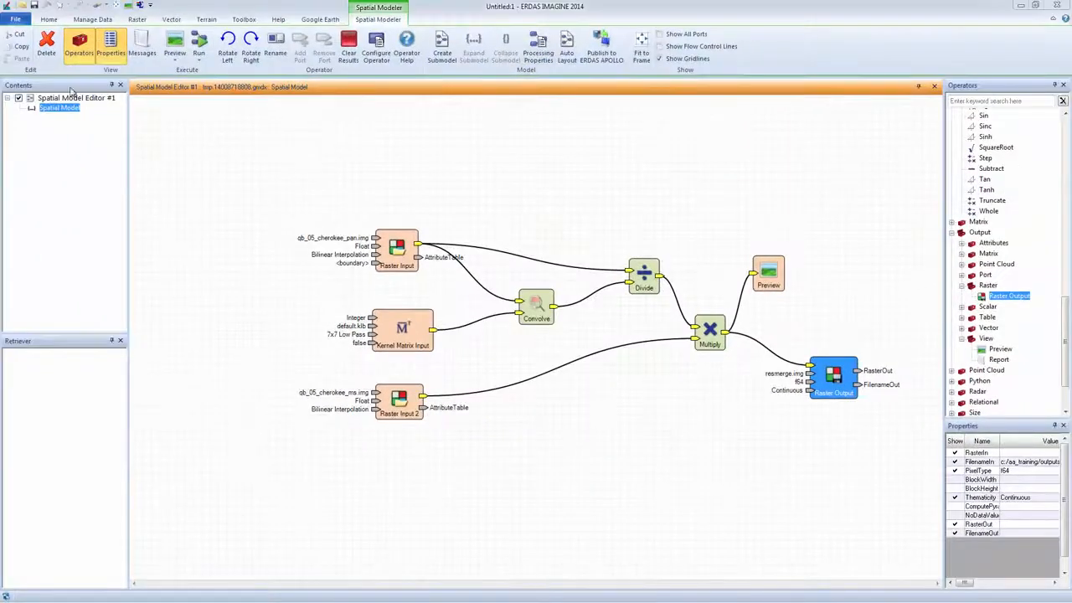
- Save the spatial model as res_merge in the outputs folder as a Spatial Modeler Project
{"action": "left_click", "coordinate": [16, 20]}
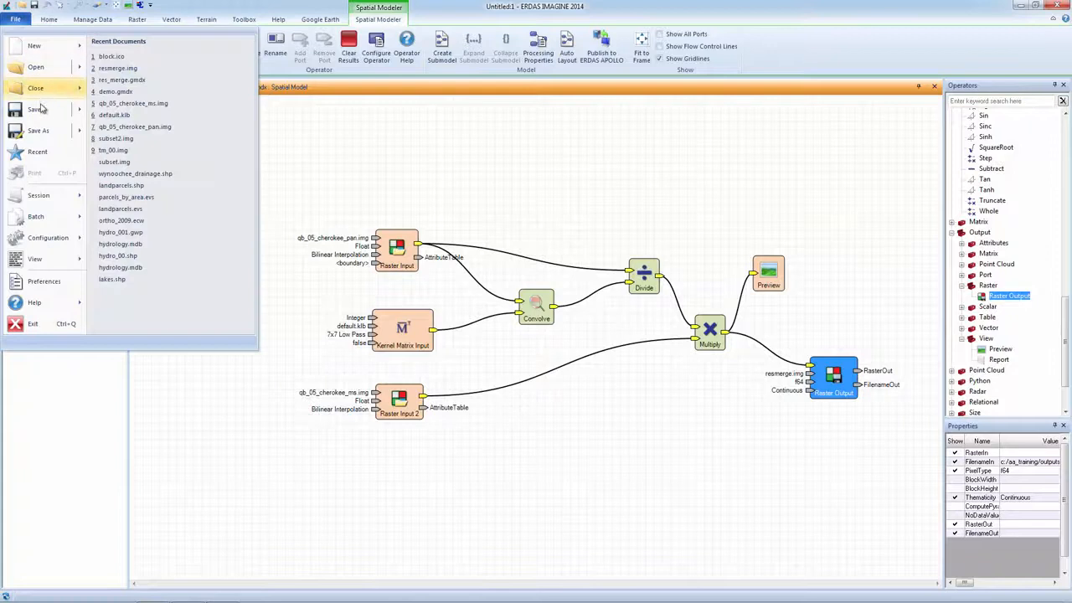
{"action": "mouse_move", "coordinate": [43, 131]}
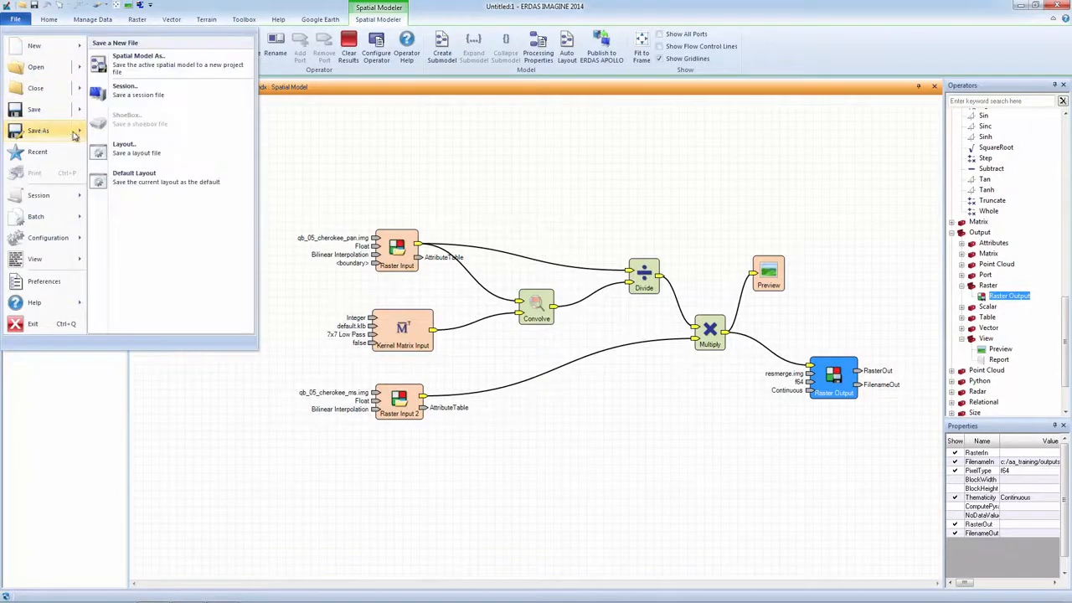
{"action": "left_click", "coordinate": [166, 70]}
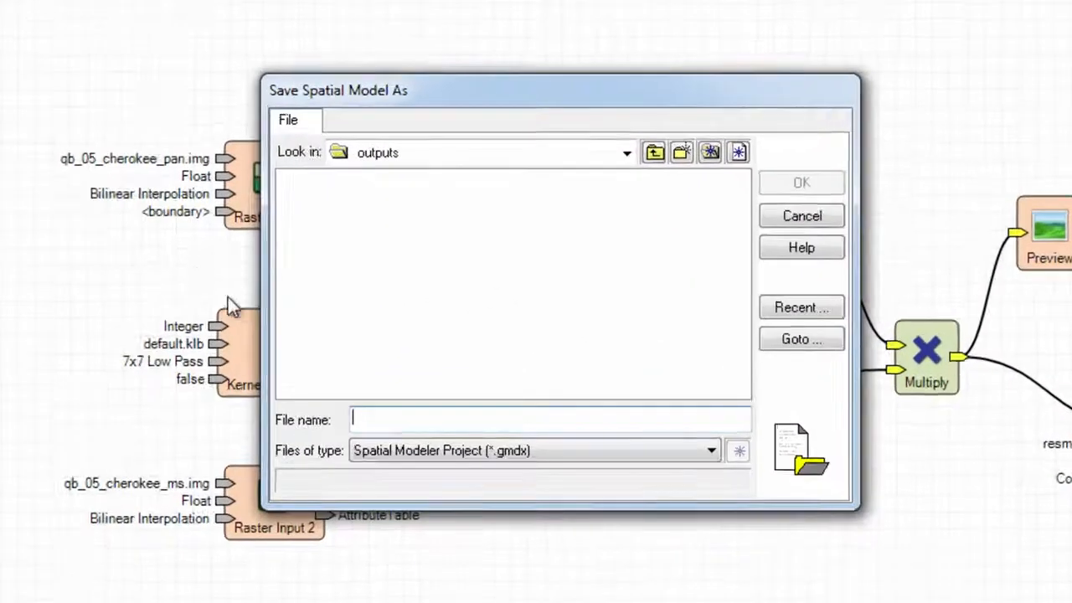
{"action": "left_click", "coordinate": [379, 406]}
{"action": "type", "text": "res_merge"}
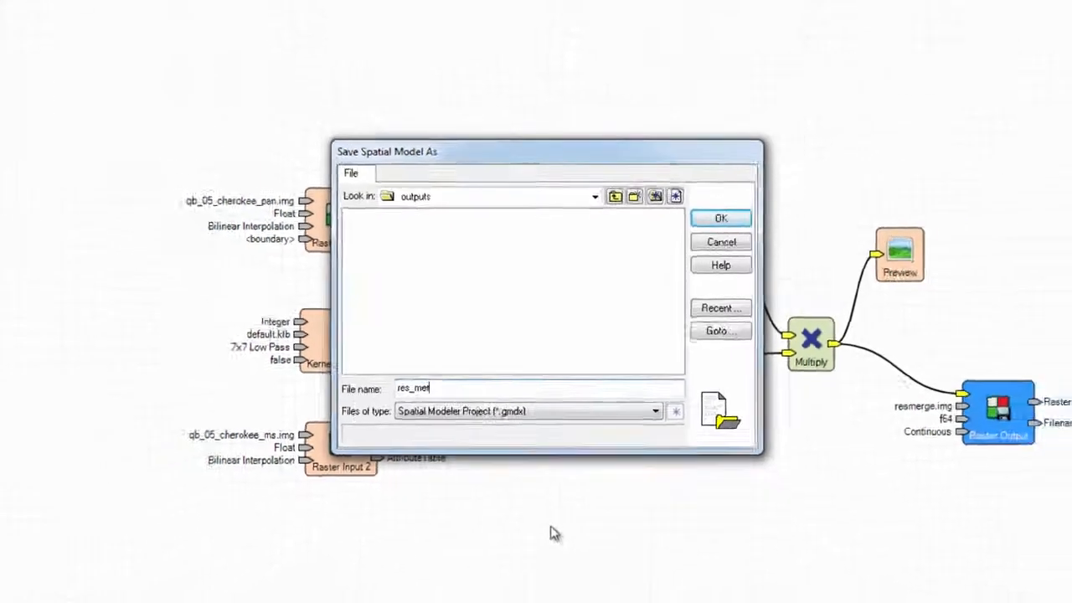
{"action": "key", "text": "Return"}
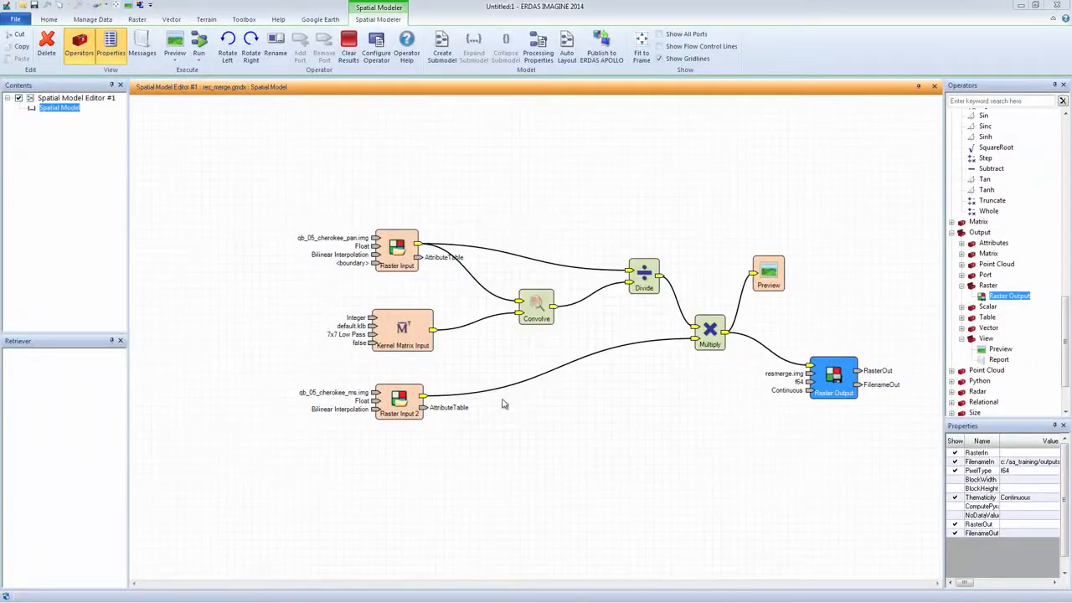
- Run the spatial model to write the output raster, and close the model editor view
{"action": "left_click", "coordinate": [202, 62]}
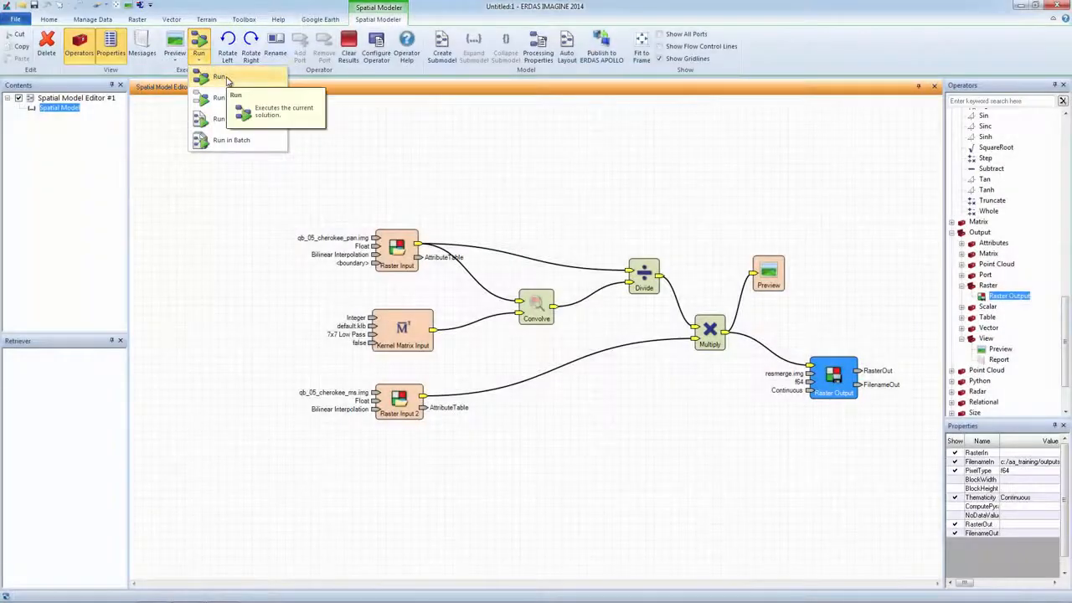
{"action": "left_click", "coordinate": [222, 76]}
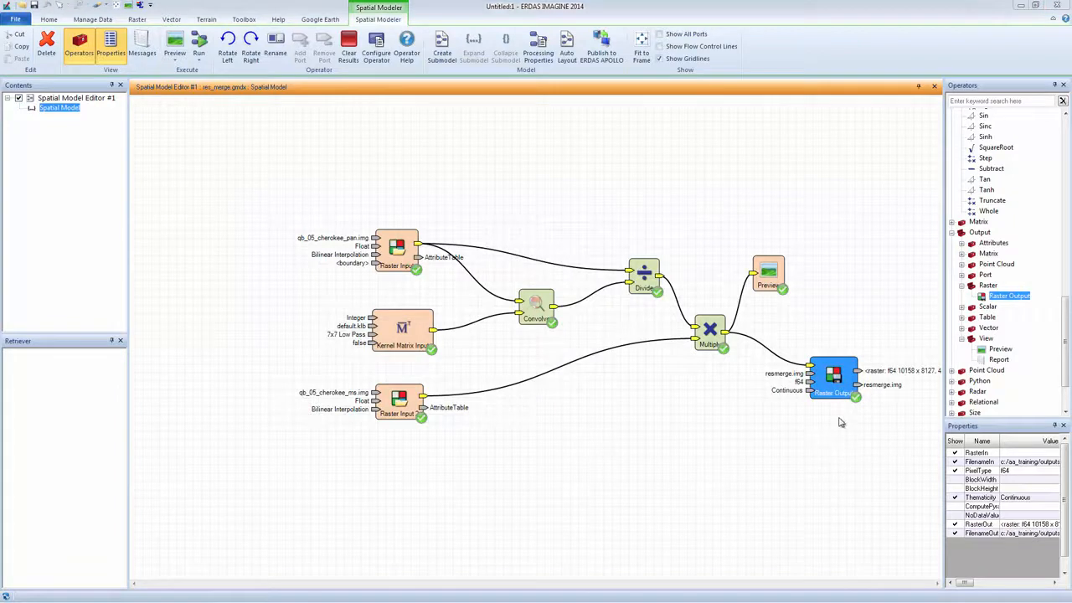
{"action": "left_click", "coordinate": [933, 87]}
- Open the recent output image resmerge.img in the 2D view
{"action": "left_click", "coordinate": [21, 7]}
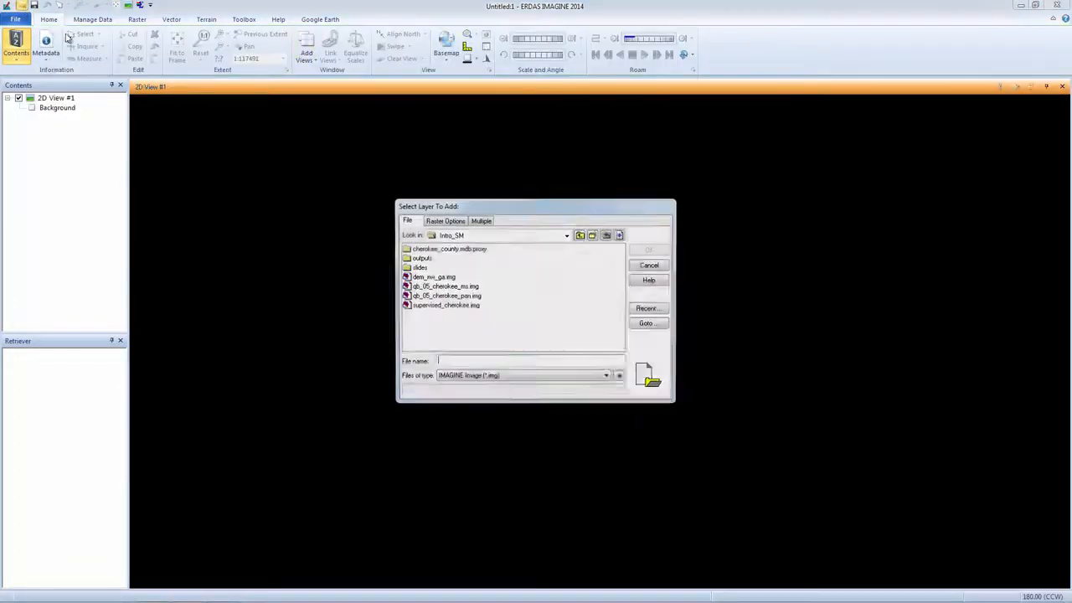
{"action": "left_click", "coordinate": [650, 310]}
{"action": "double_click", "coordinate": [527, 287]}
{"action": "left_click", "coordinate": [651, 251]}
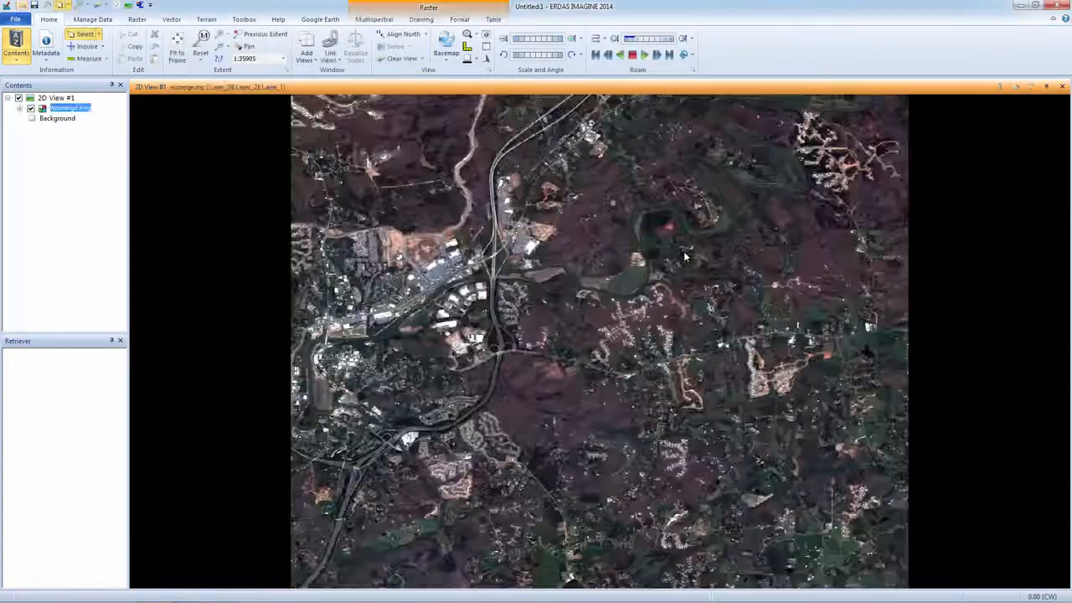